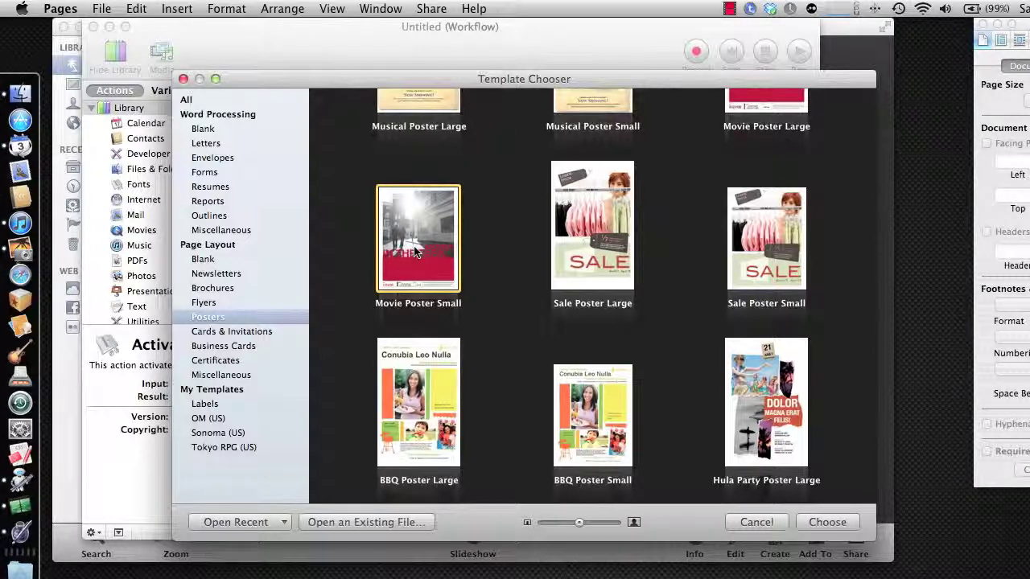
- Create a document from the Movie Poster Small template and start printing it
double_click(416, 251)
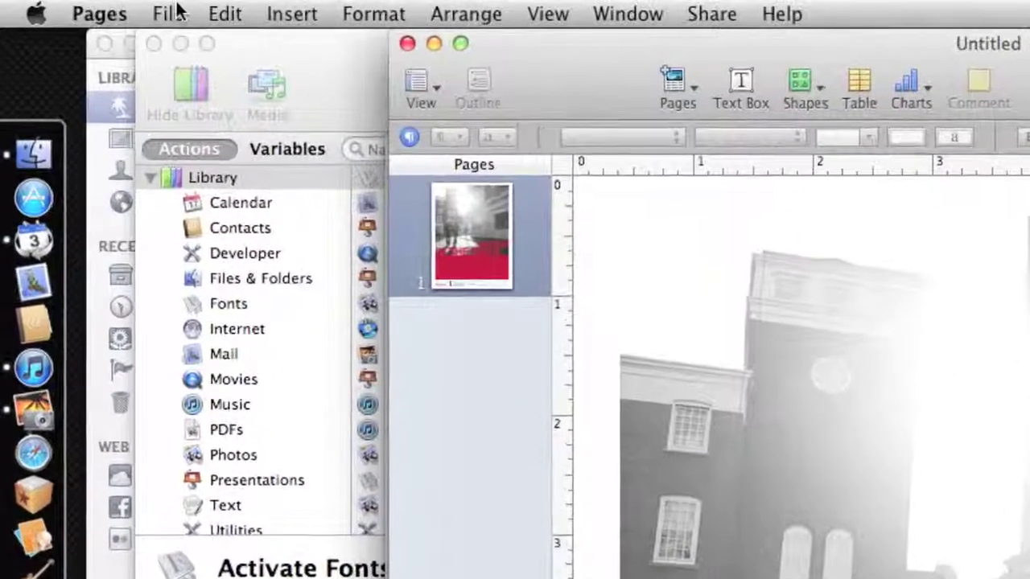
click(108, 7)
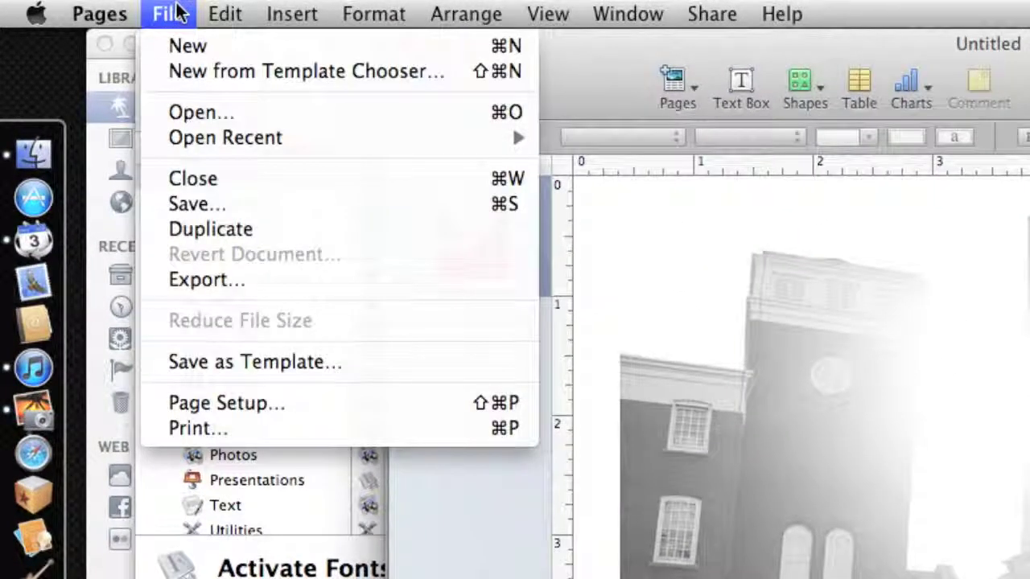
click(274, 431)
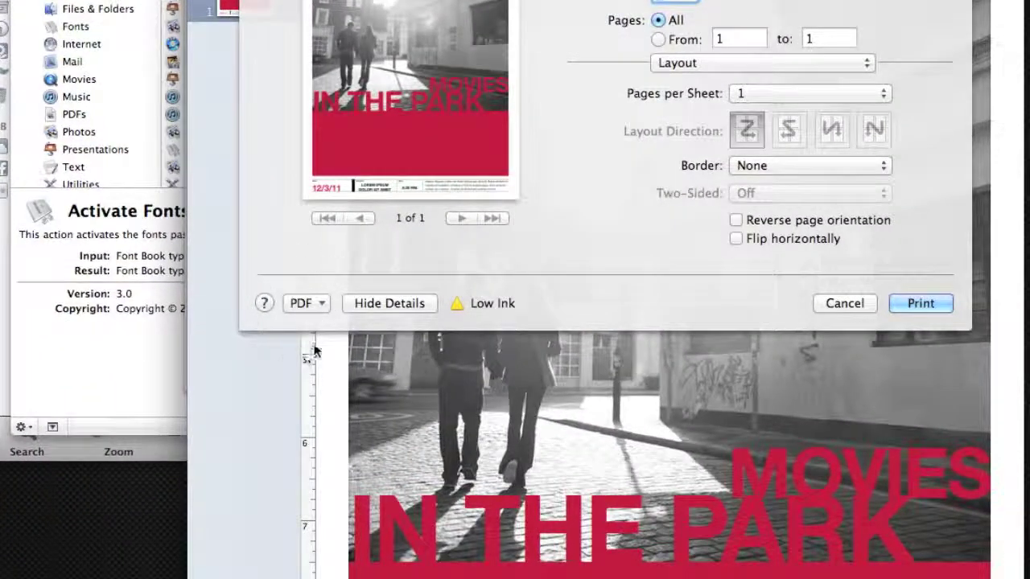
- Add iPhoto.app from the Applications folder to the print dialog's list of PDF printing workflows
click(322, 303)
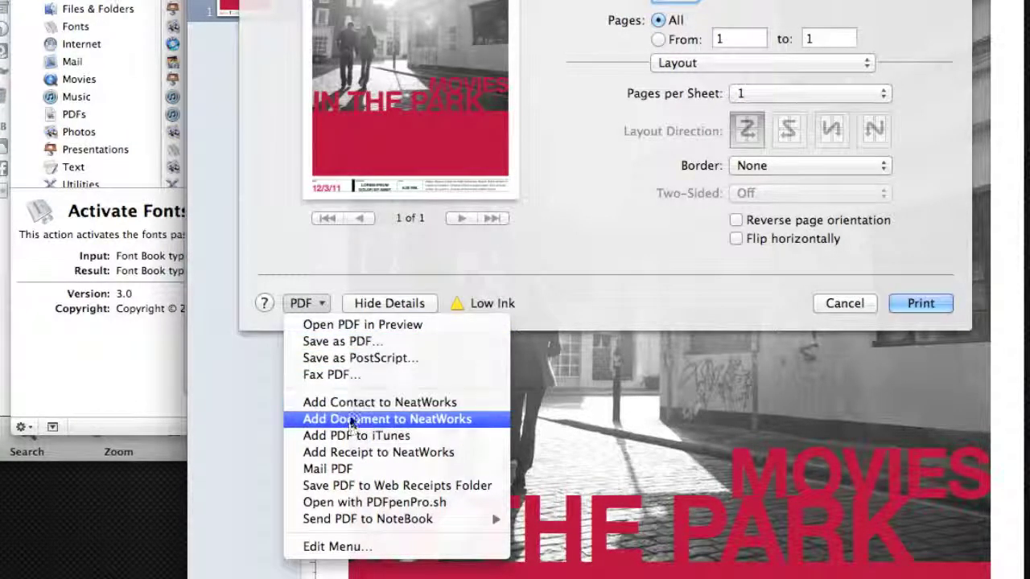
mouse_move(350, 519)
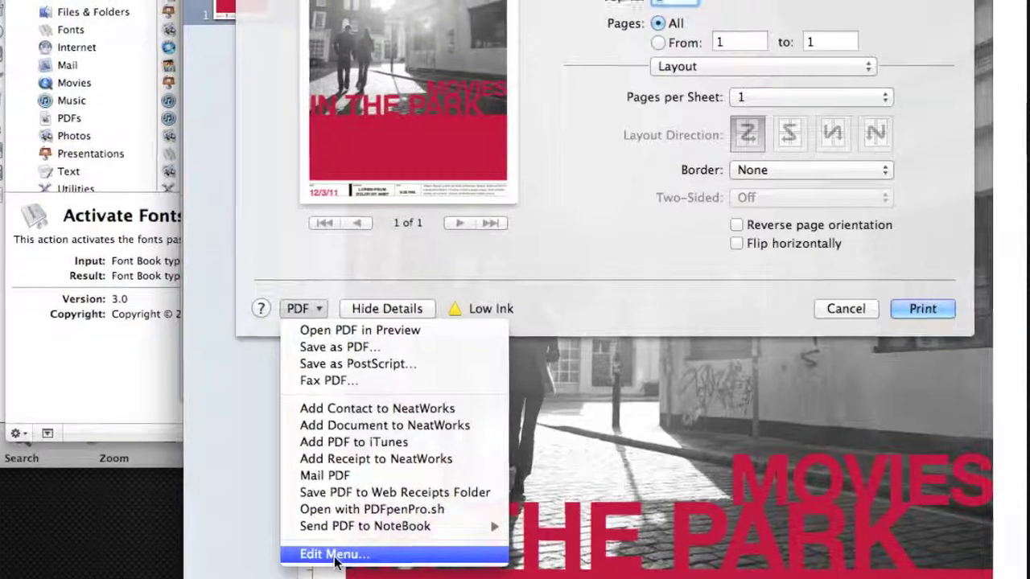
click(337, 547)
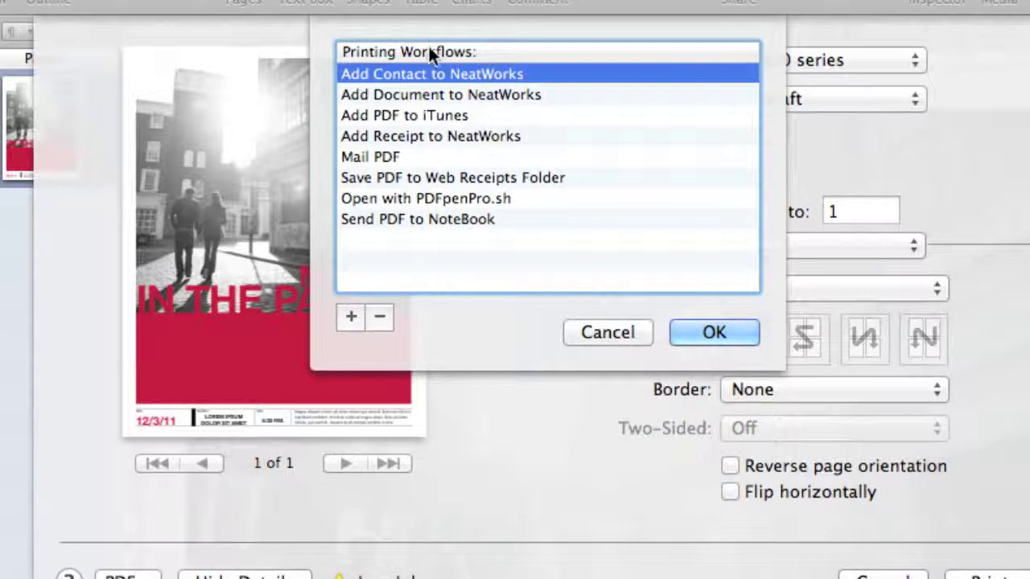
click(349, 318)
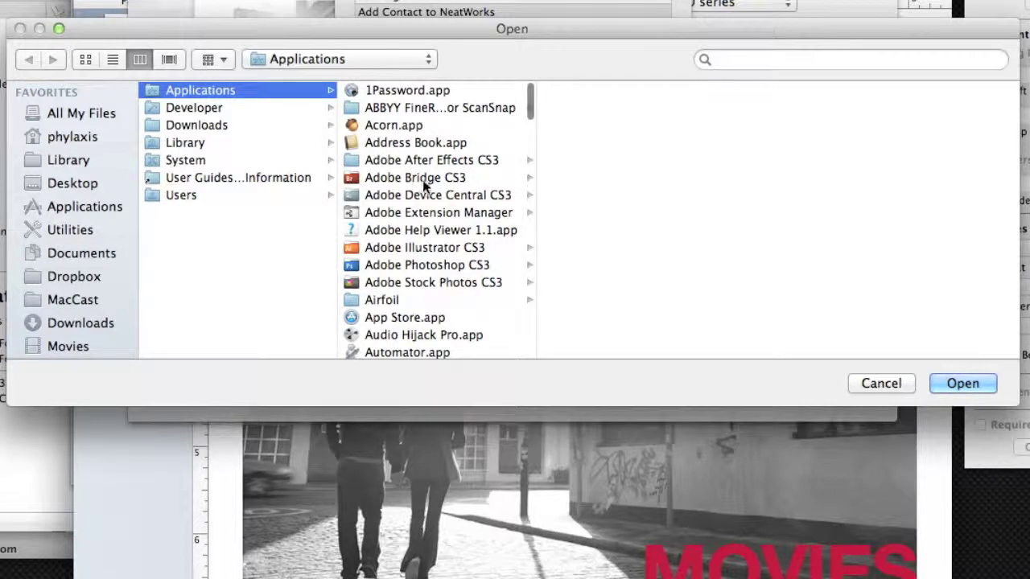
scroll(424, 185, down, 15)
scroll(384, 186, down, 10)
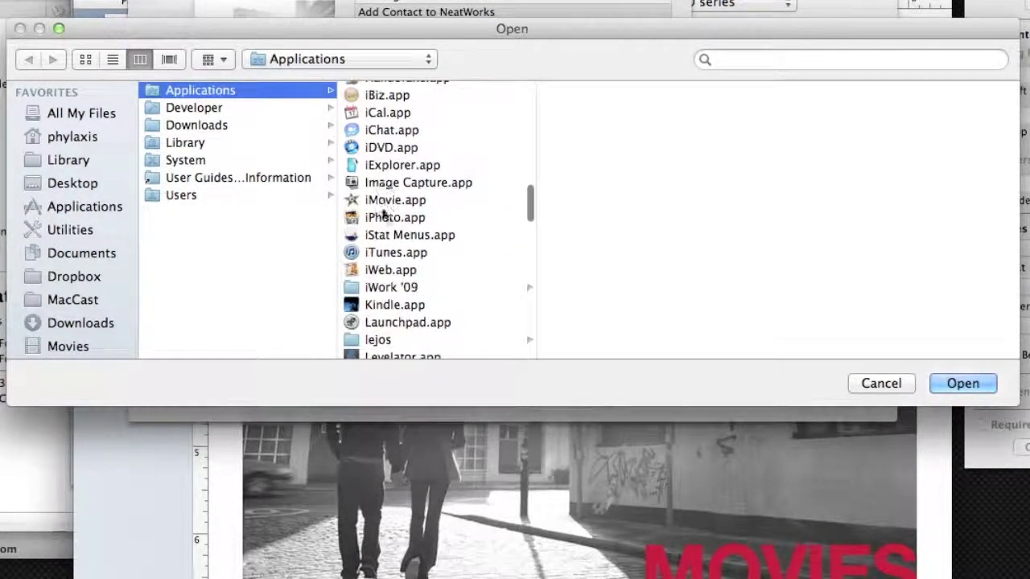
click(378, 217)
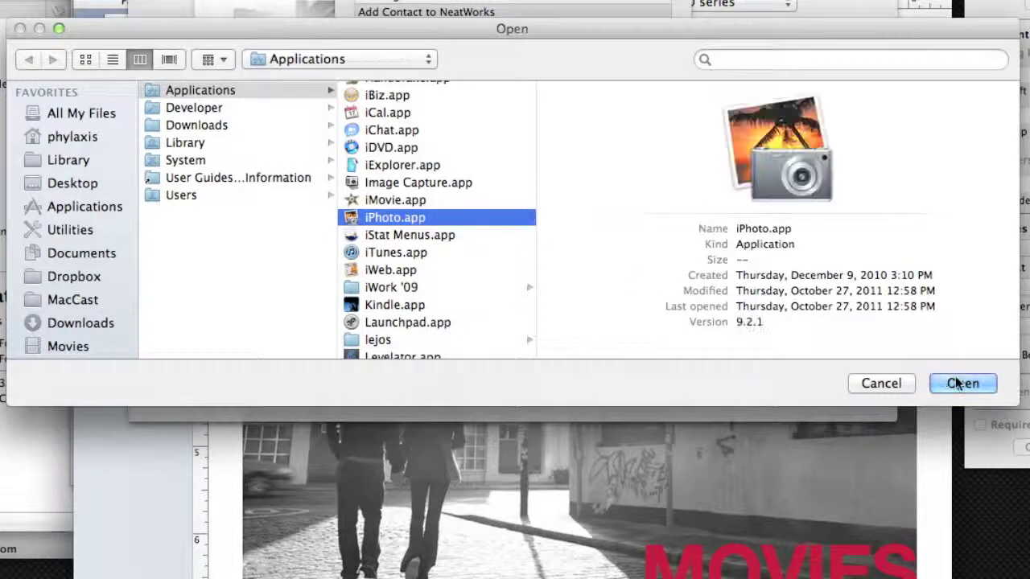
click(961, 383)
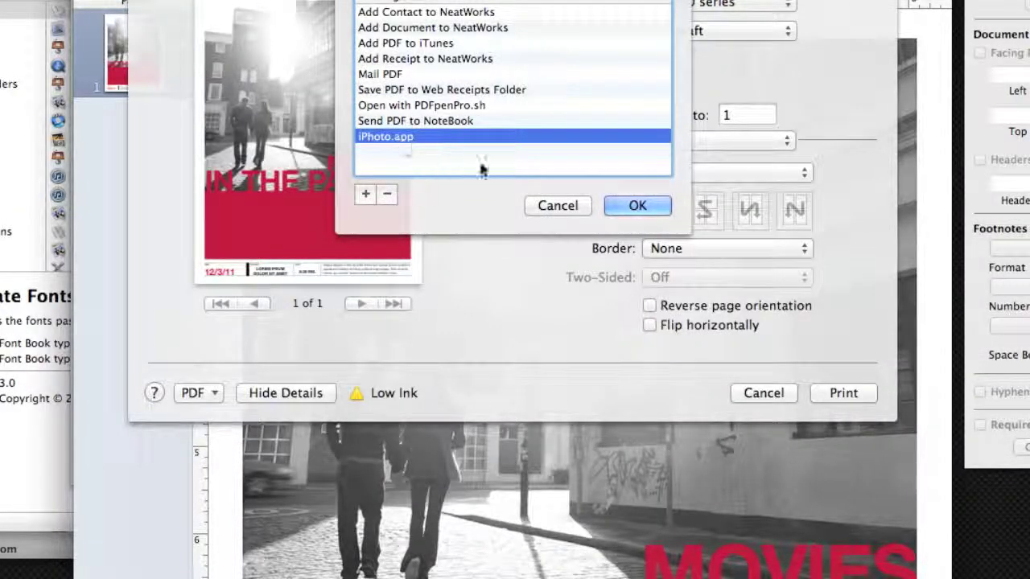
key(Return)
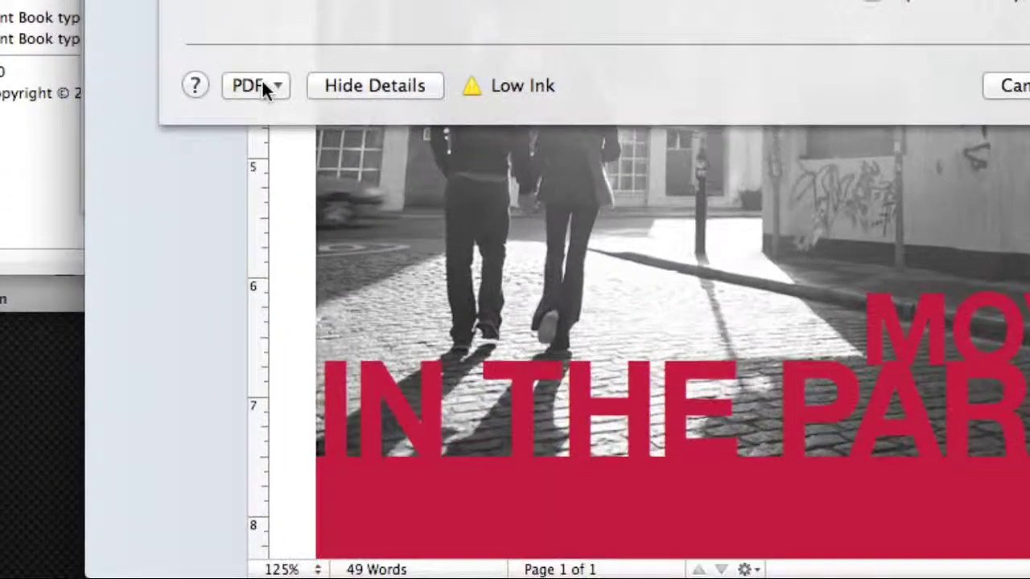
- Try to send the poster as a PDF from the print dialog to iPhoto
click(205, 392)
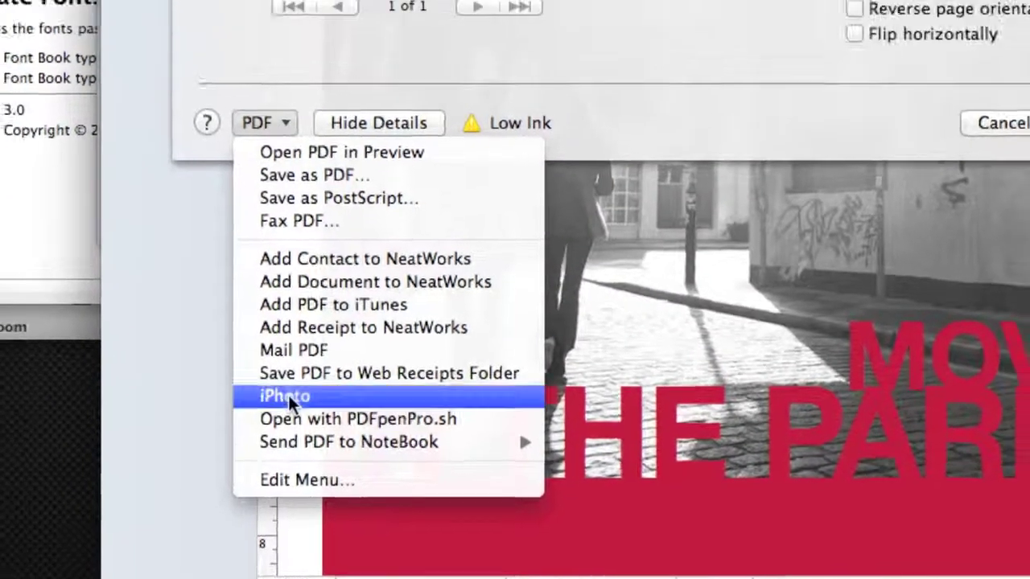
click(278, 371)
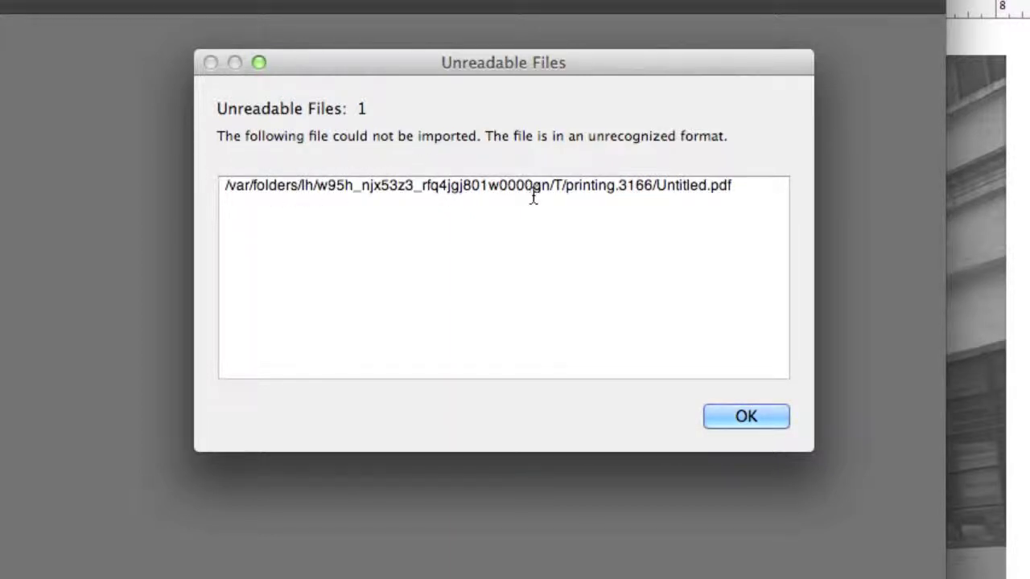
click(728, 416)
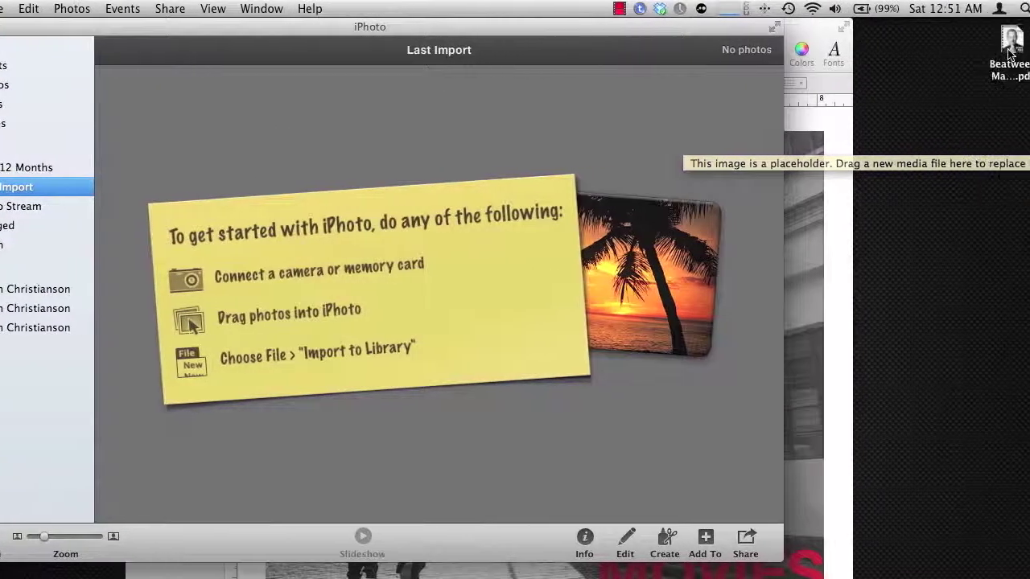
- Try to import the Beatweek Magazine PDF from the desktop into the iPhoto library
drag(1010, 53, 972, 115)
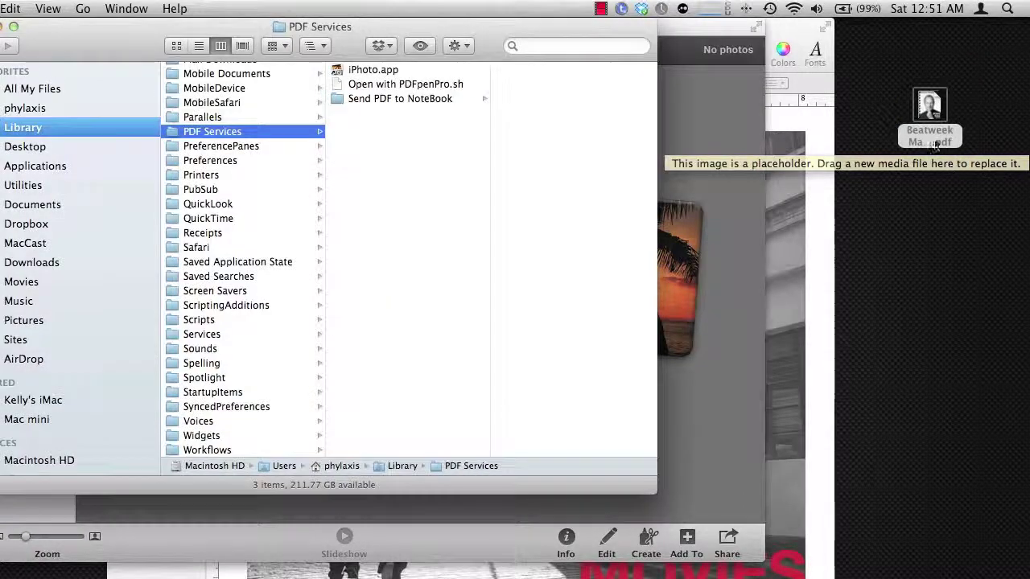
click(714, 236)
drag(927, 113, 221, 145)
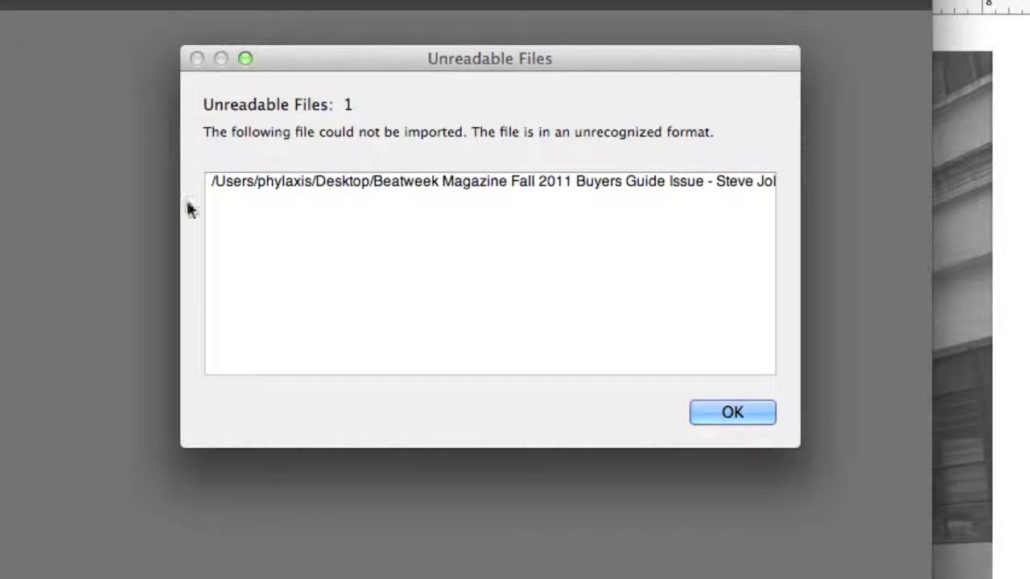
drag(489, 56, 400, 56)
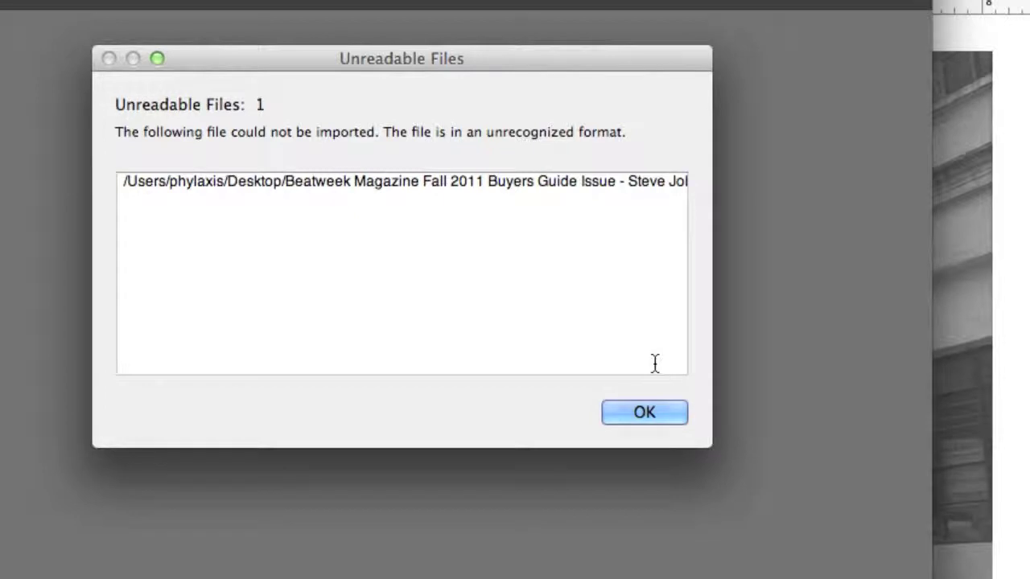
click(649, 413)
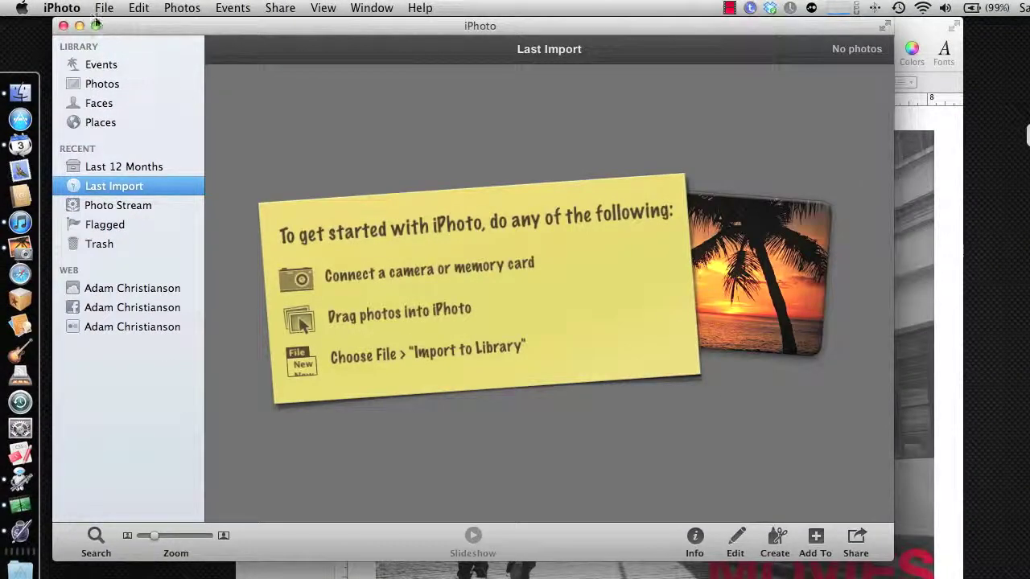
click(62, 7)
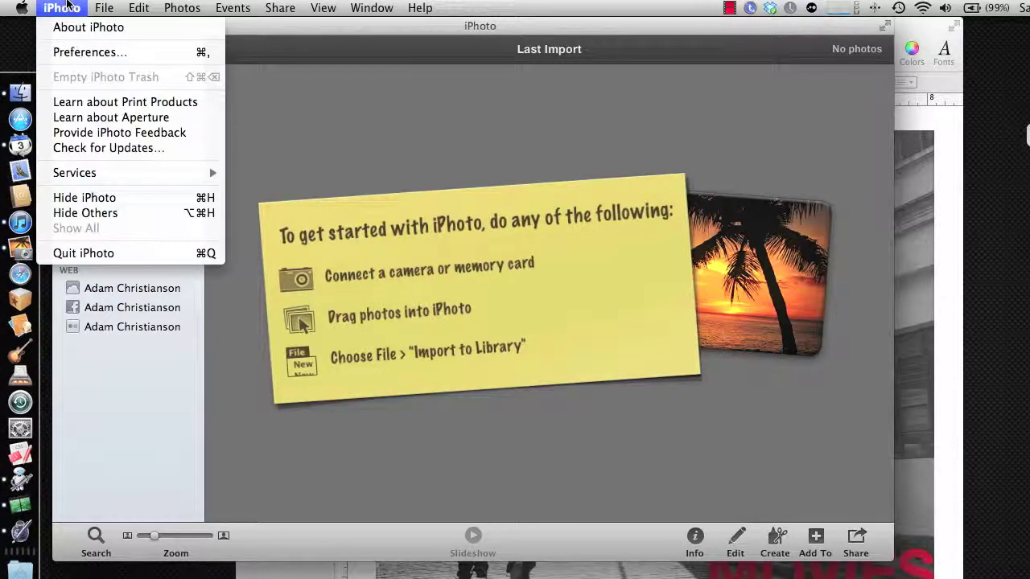
click(68, 4)
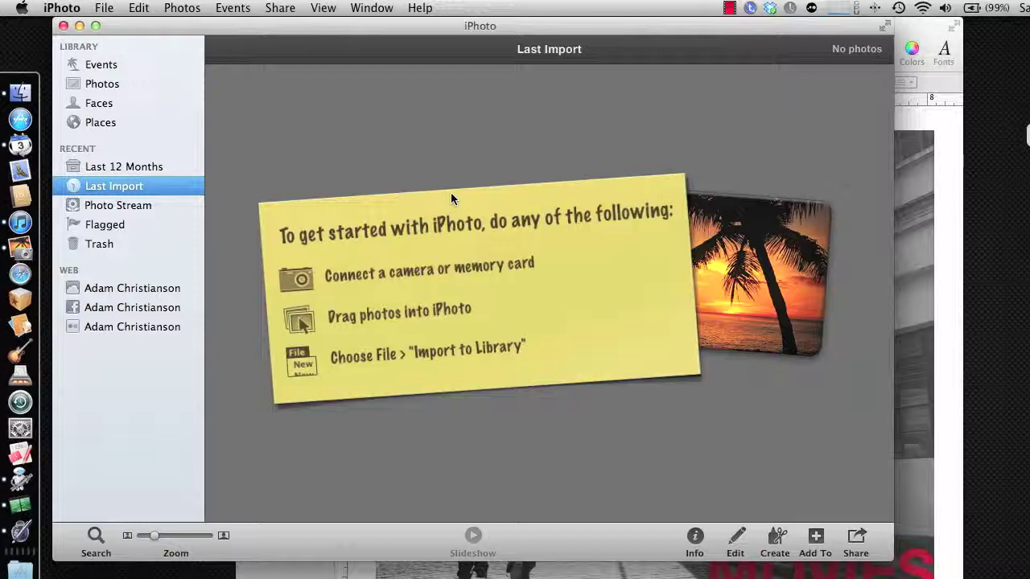
click(52, 6)
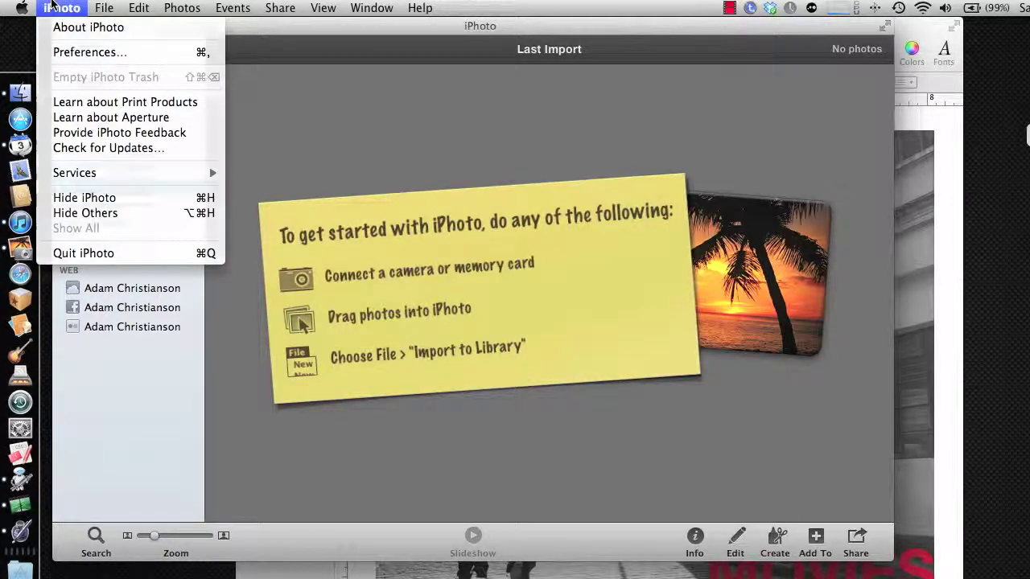
click(52, 6)
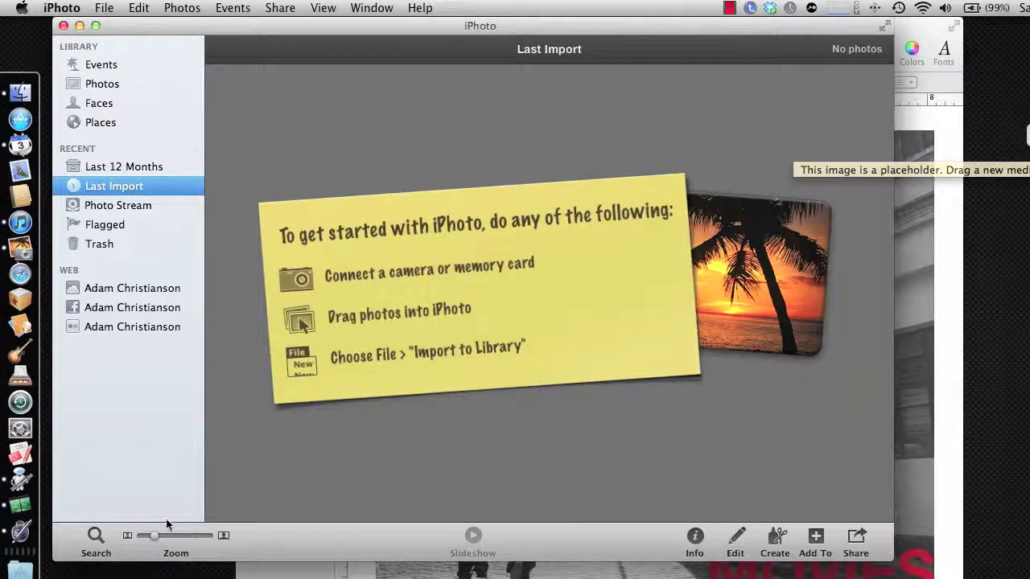
click(21, 483)
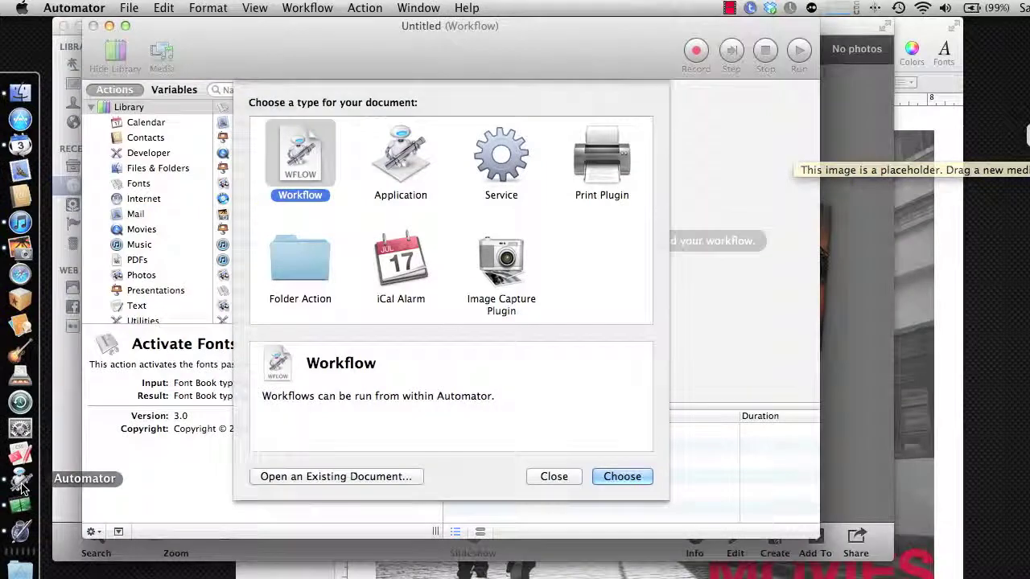
drag(273, 37, 350, 48)
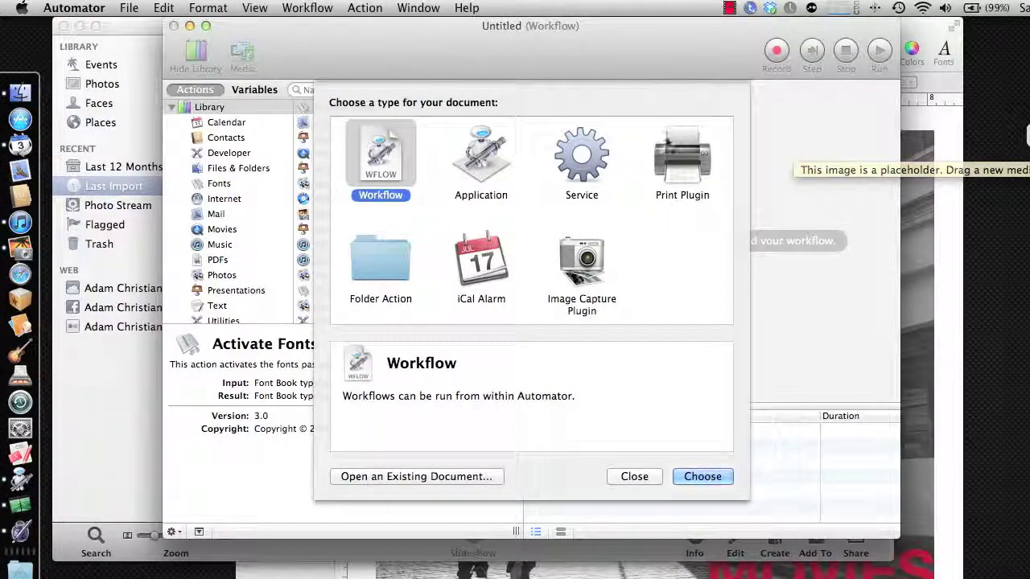
click(648, 476)
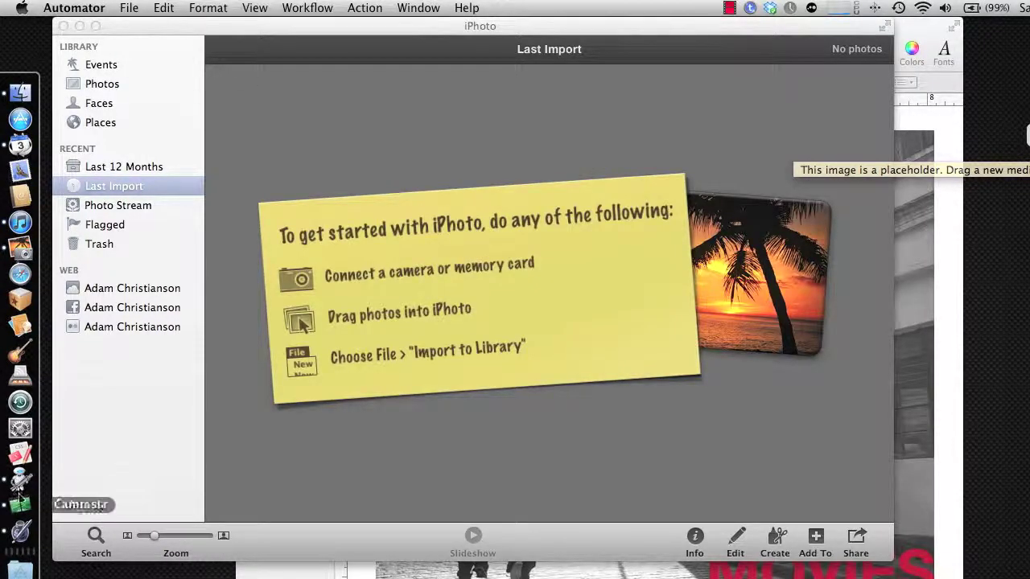
- Switch to Automator and create a new Print Plugin document
click(20, 481)
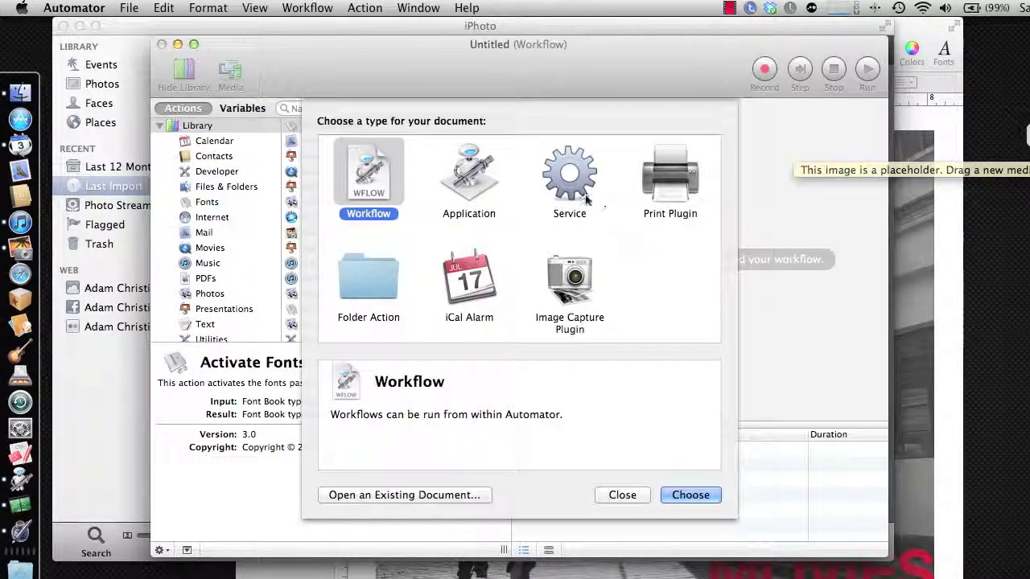
click(664, 186)
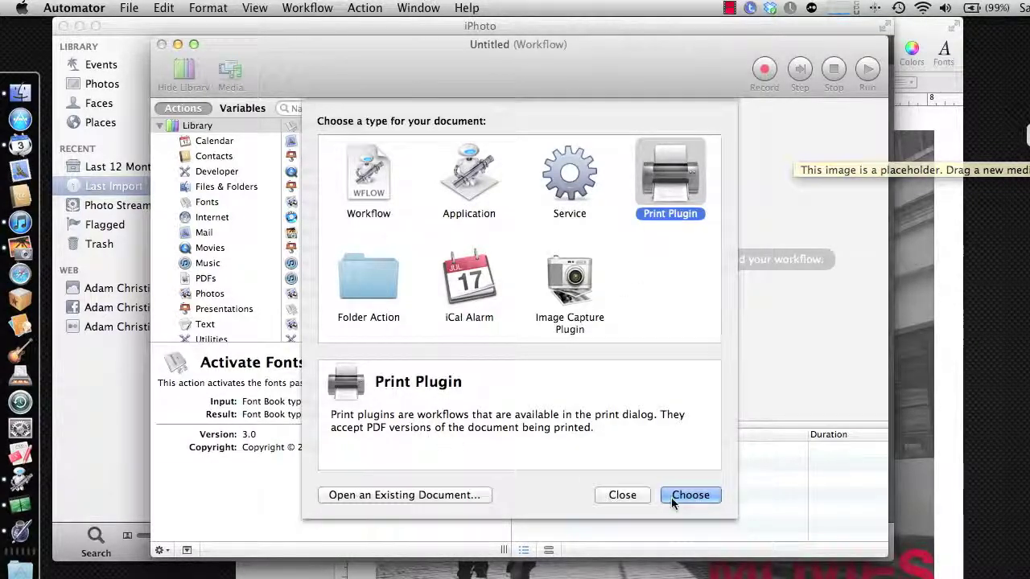
click(700, 495)
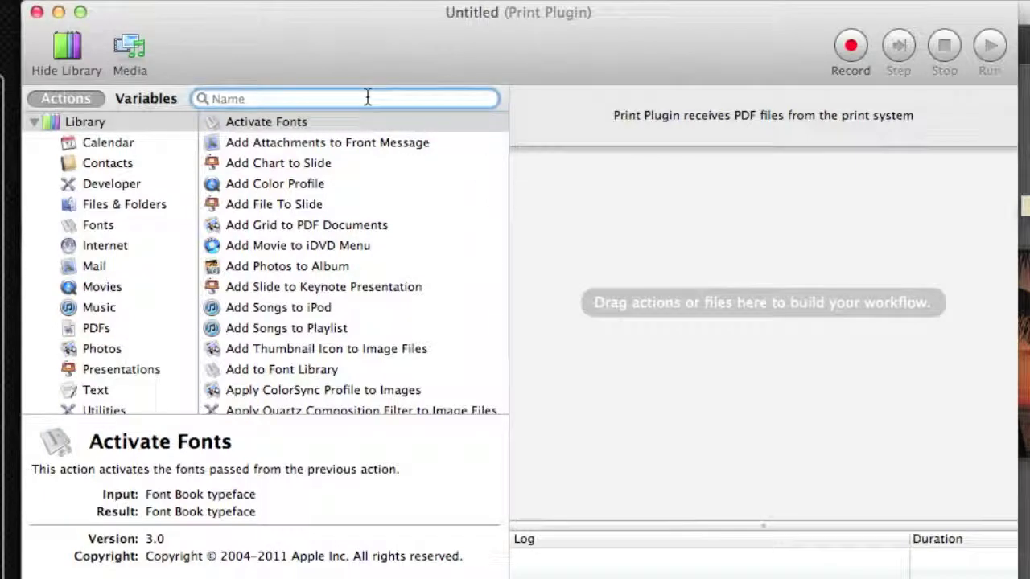
- Search the action library for "image" and add the Render PDF Pages as Images action to the print plugin workflow
text(image)
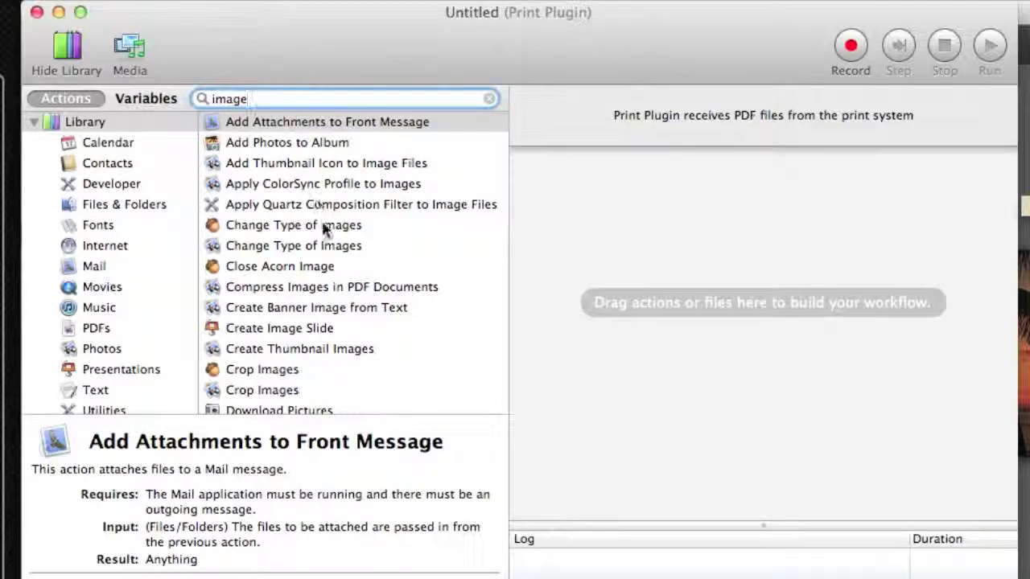
scroll(325, 230, down, 2)
scroll(323, 230, down, 9)
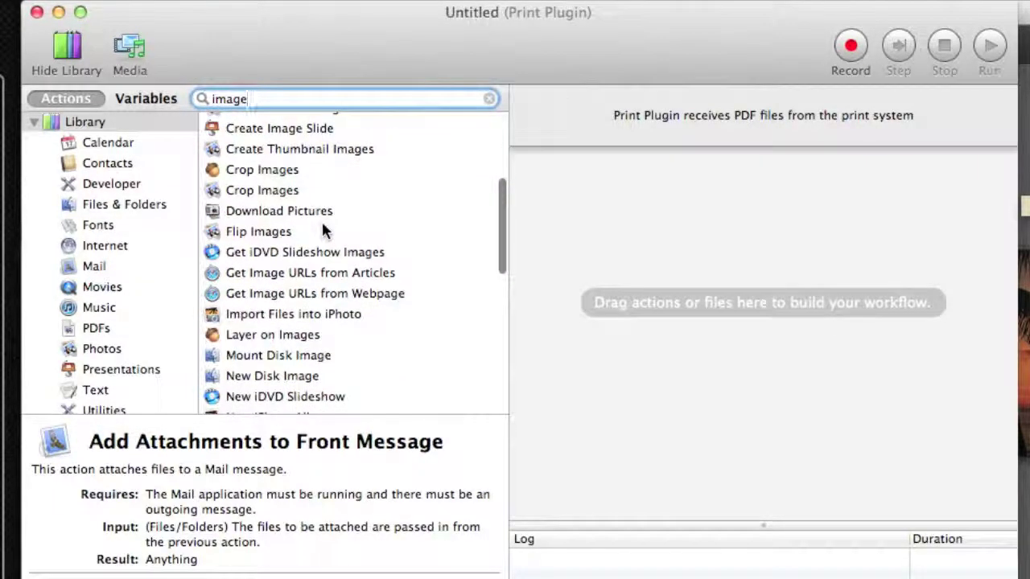
scroll(322, 227, down, 4)
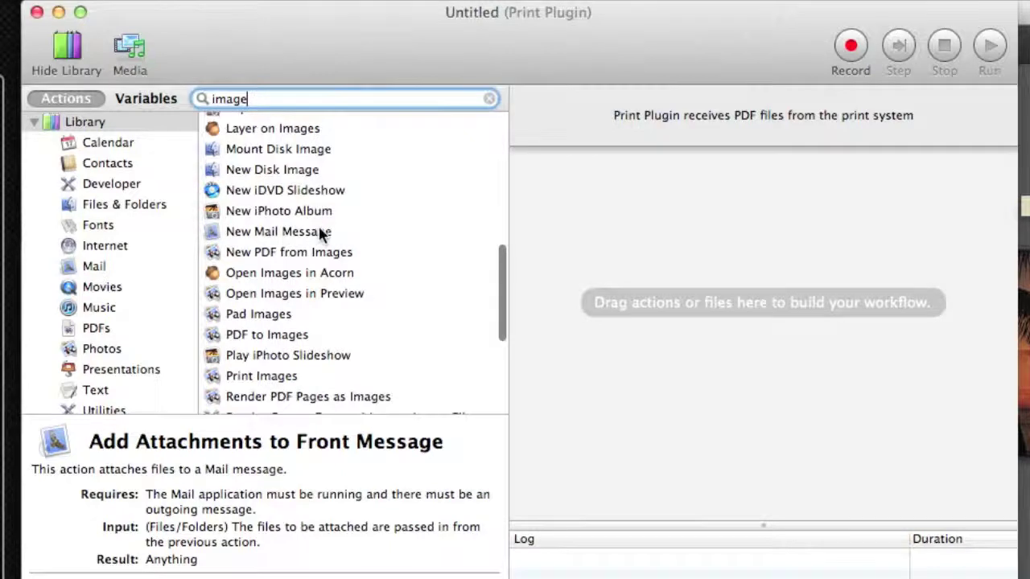
click(263, 292)
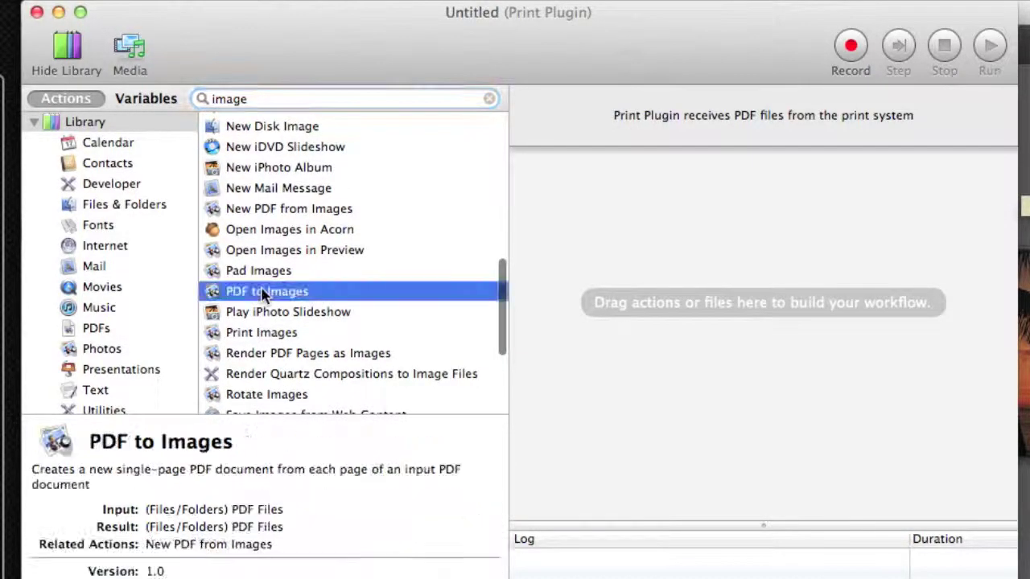
scroll(296, 295, down, 1)
scroll(294, 291, down, 1)
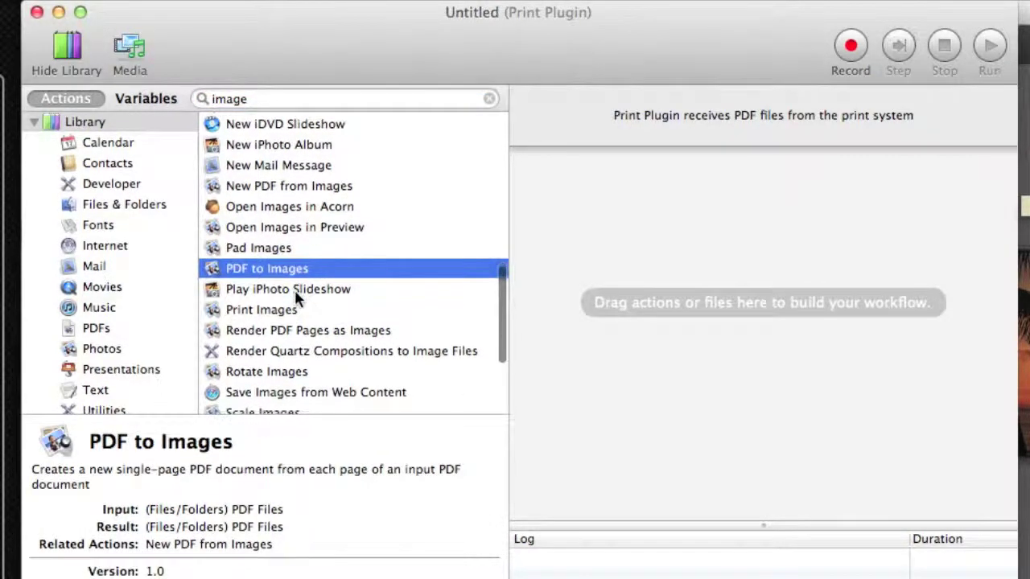
scroll(330, 282, down, 1)
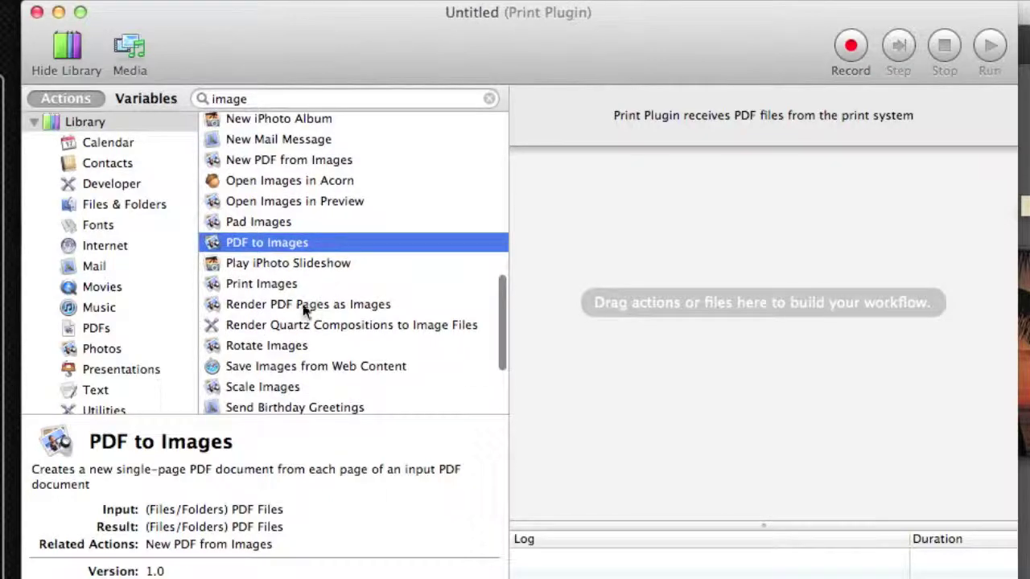
click(305, 309)
drag(219, 313, 657, 191)
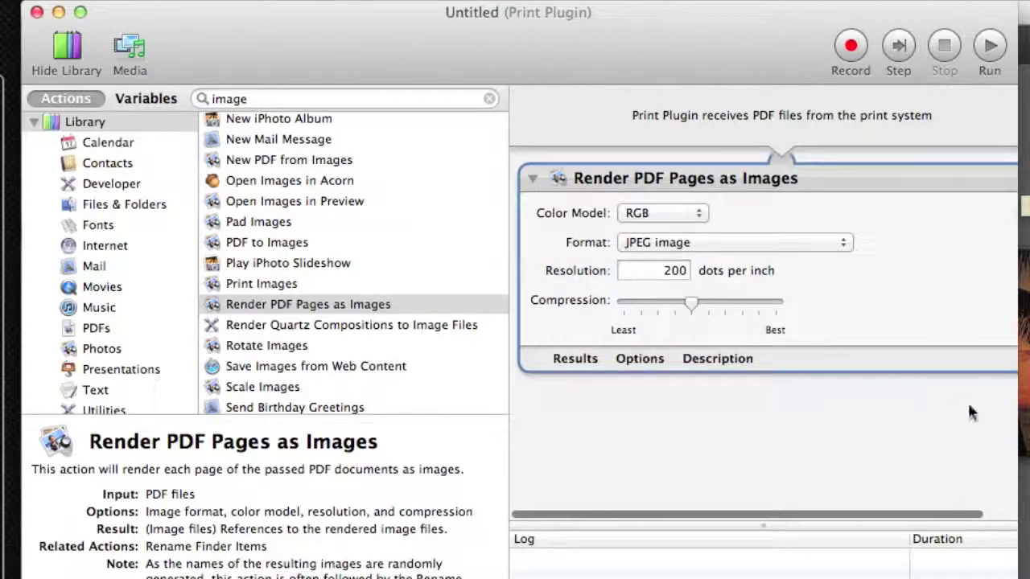
- Keep the RGB color model and JPEG image format for the PDF rendering action, and set its compression to Best
click(670, 204)
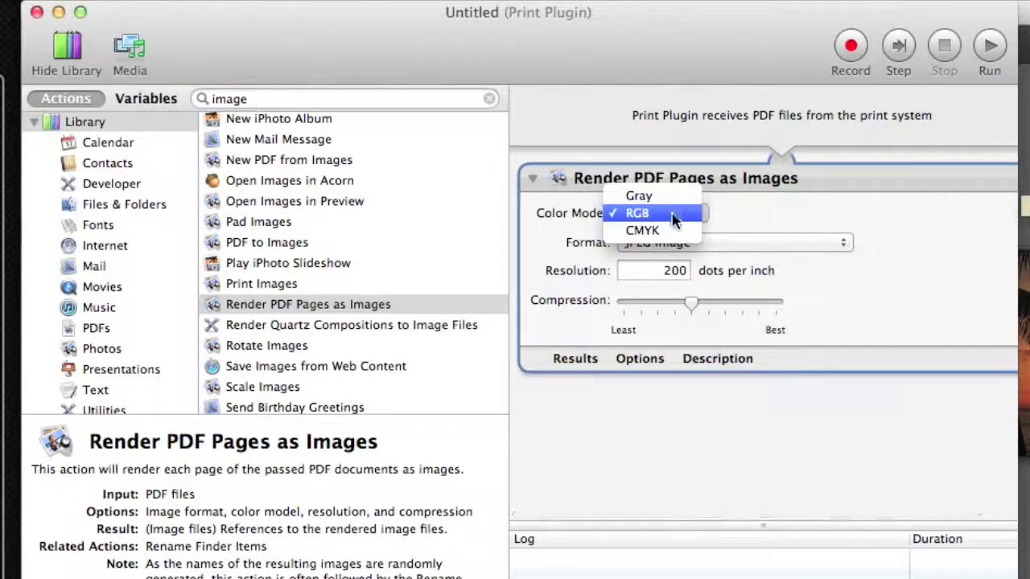
click(706, 206)
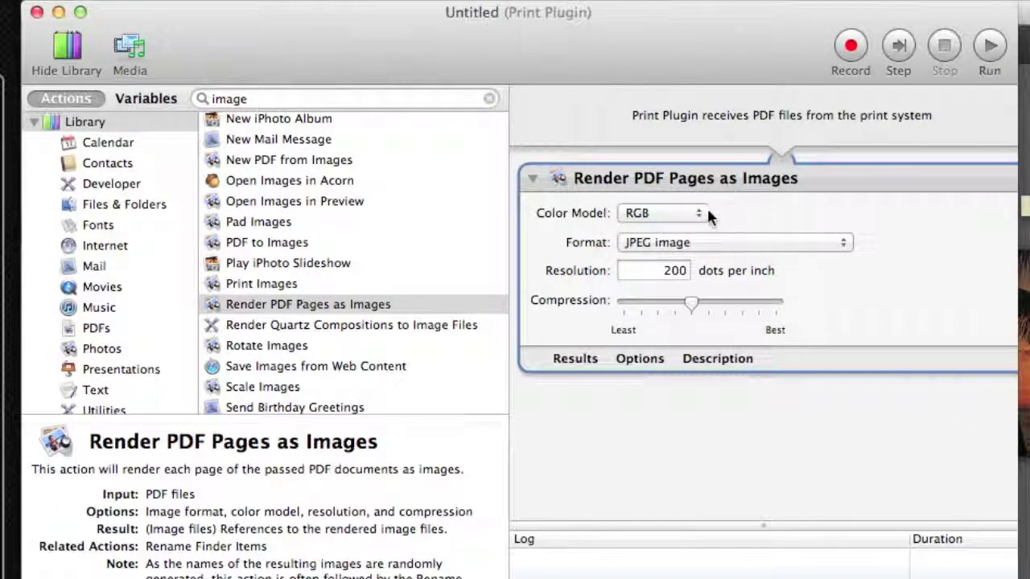
click(805, 243)
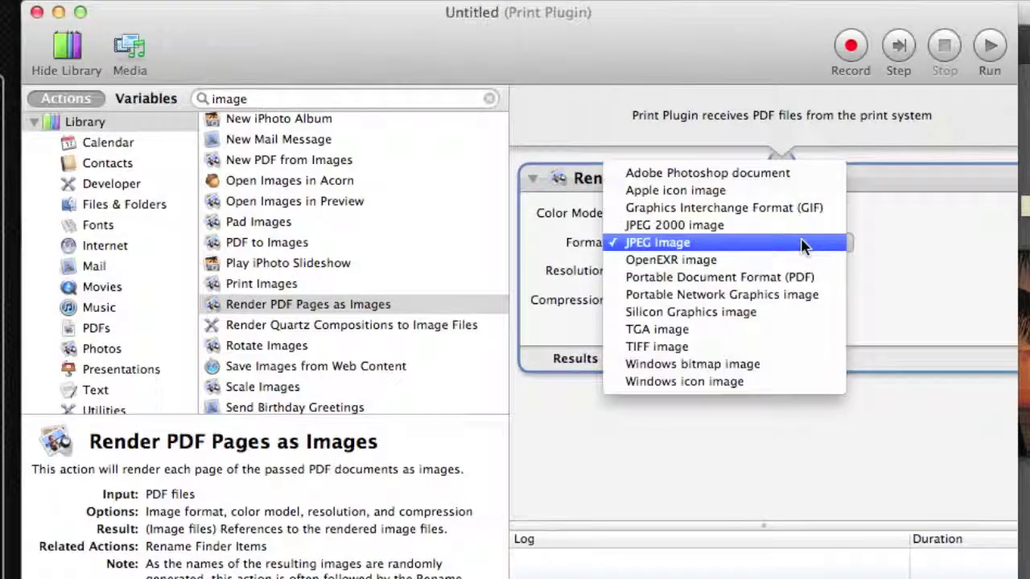
click(713, 242)
click(712, 242)
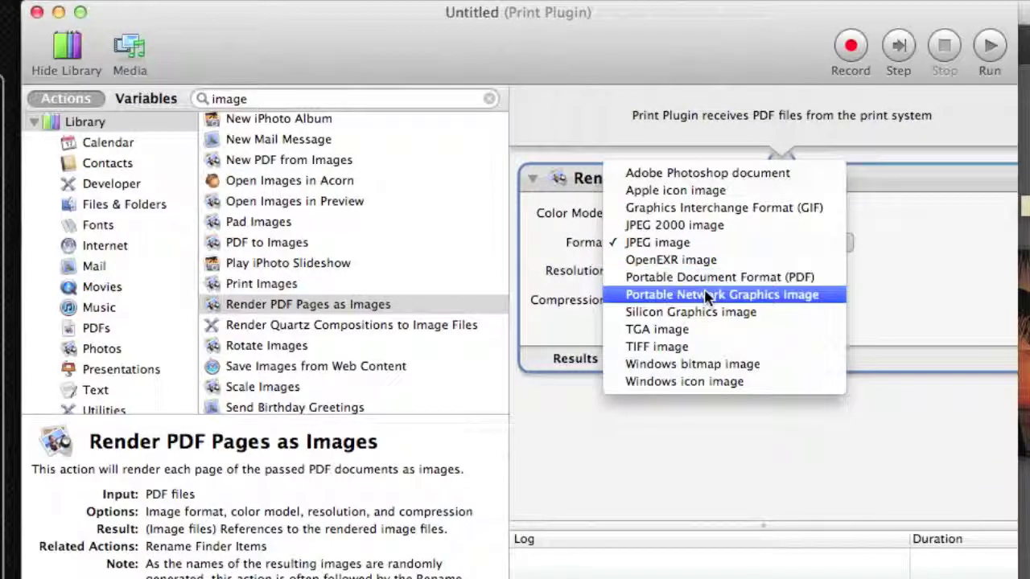
click(560, 242)
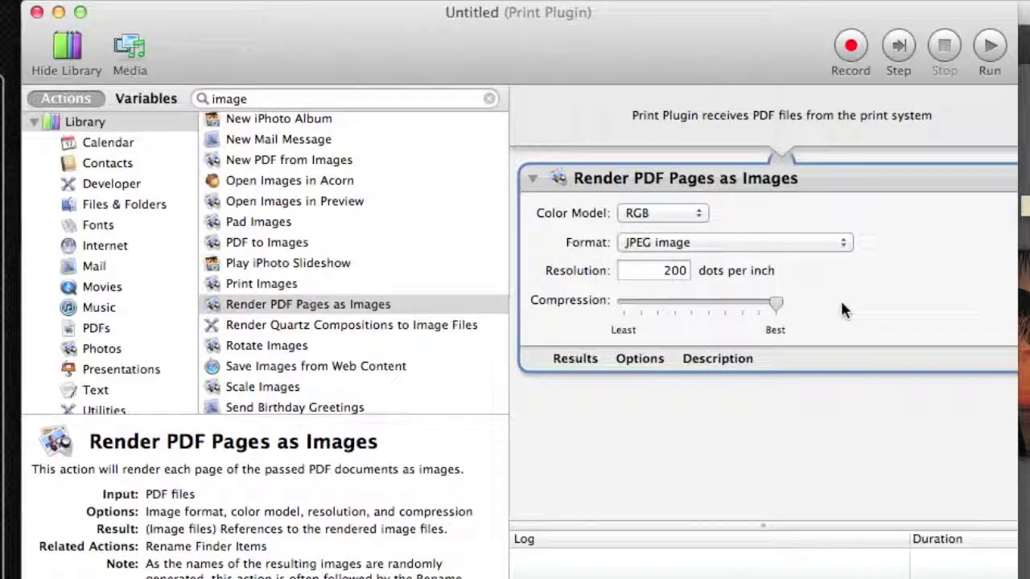
- Set the resolution of the Render PDF Pages as Images action to 300 dots per inch
double_click(678, 270)
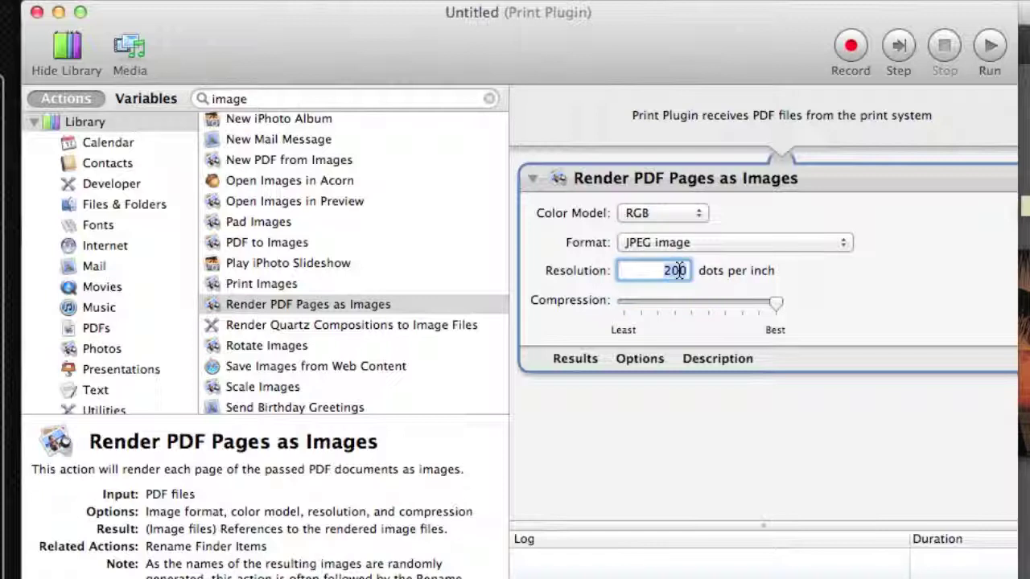
text(30)
key(Return)
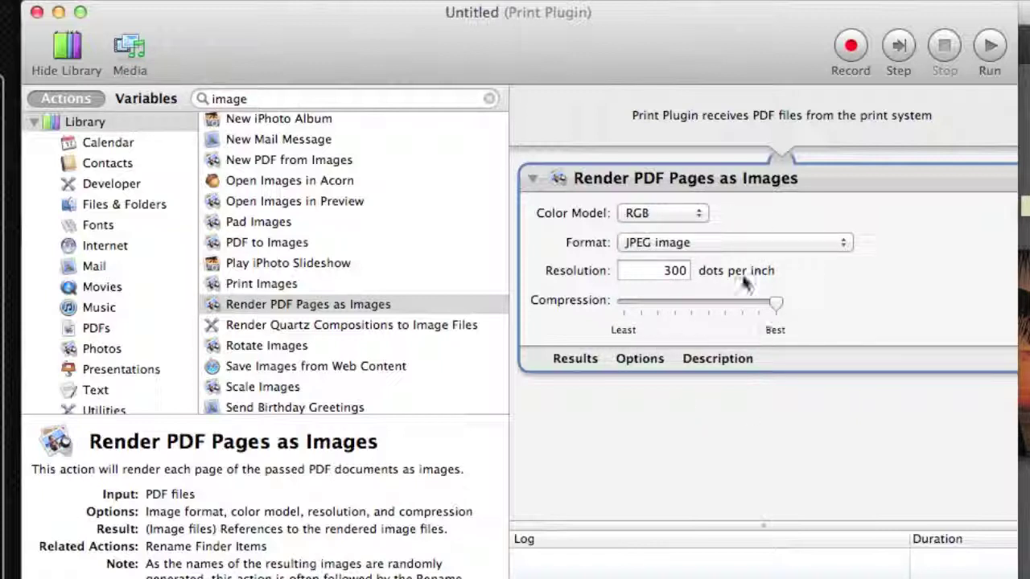
click(716, 360)
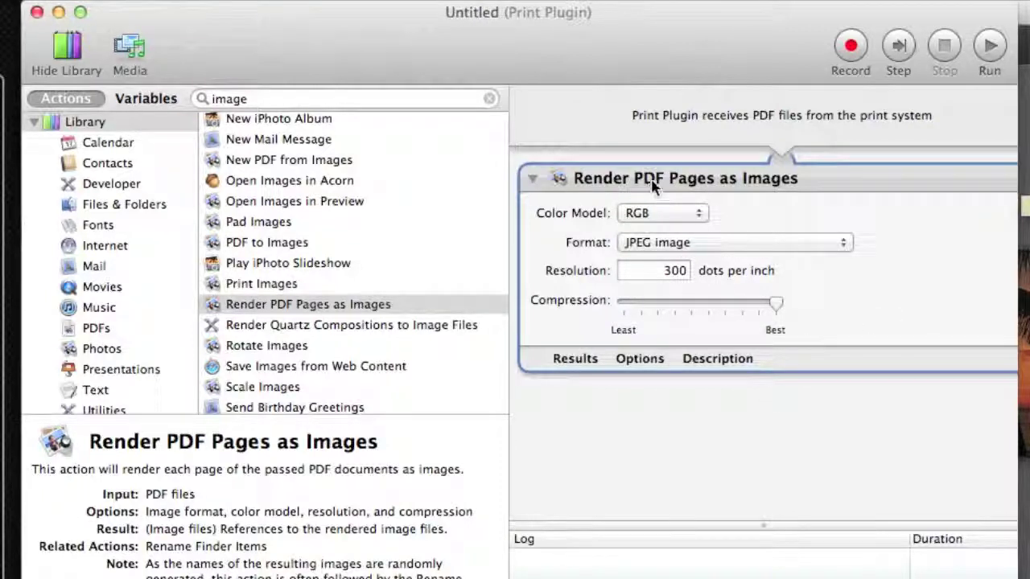
- Search the action library for "iphot" in place of the previous search term
click(296, 96)
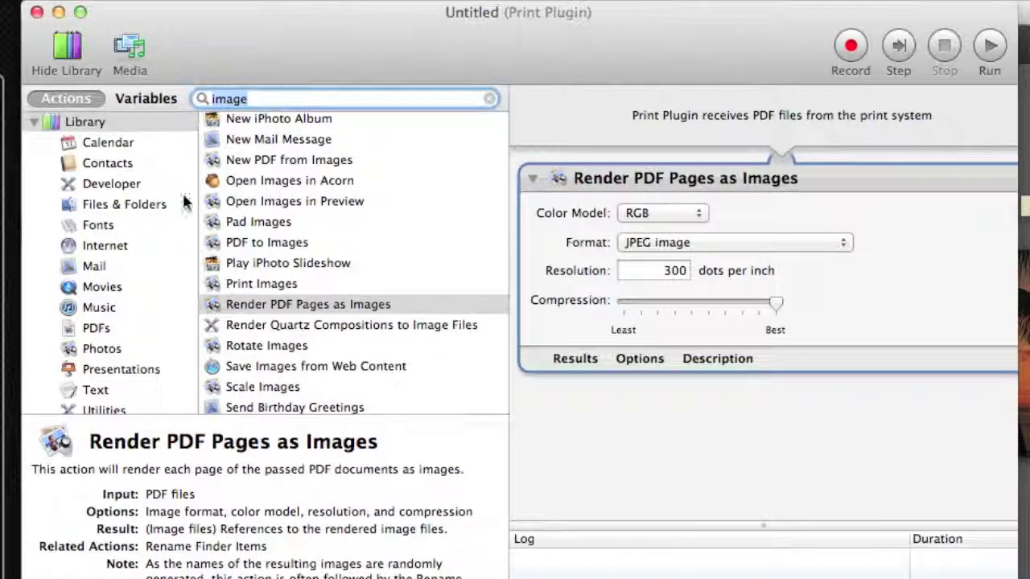
scroll(133, 290, down, 3)
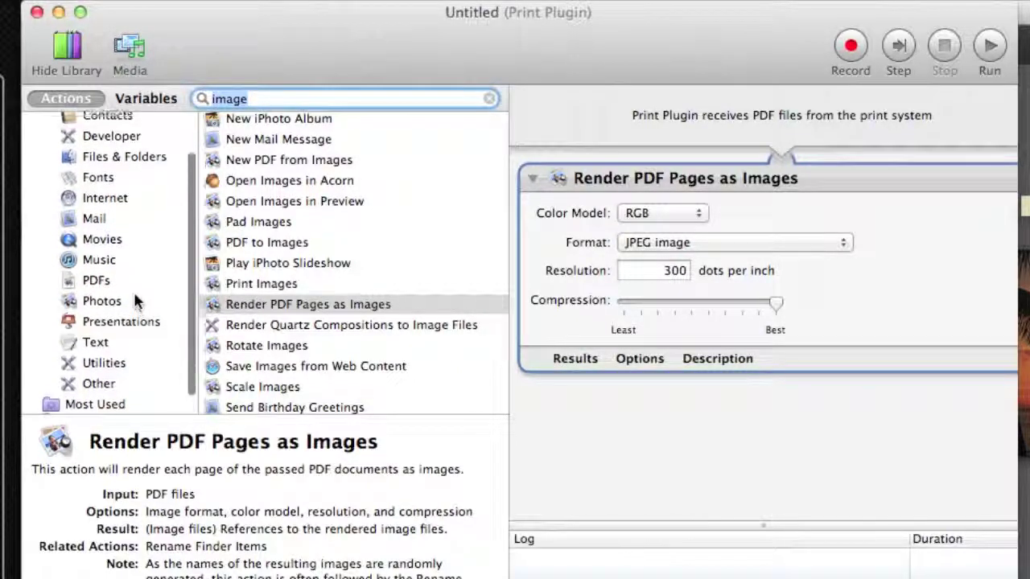
scroll(133, 298, up, 3)
key(BackSpace)
key(BackSpace)
key(BackSpace)
key(BackSpace)
key(BackSpace)
text(ip)
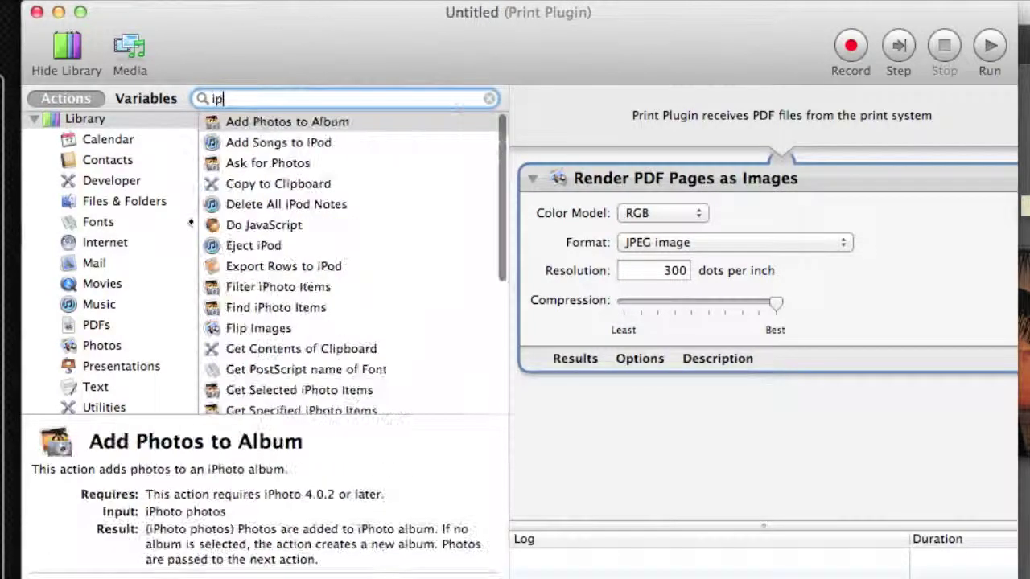
text(hot)
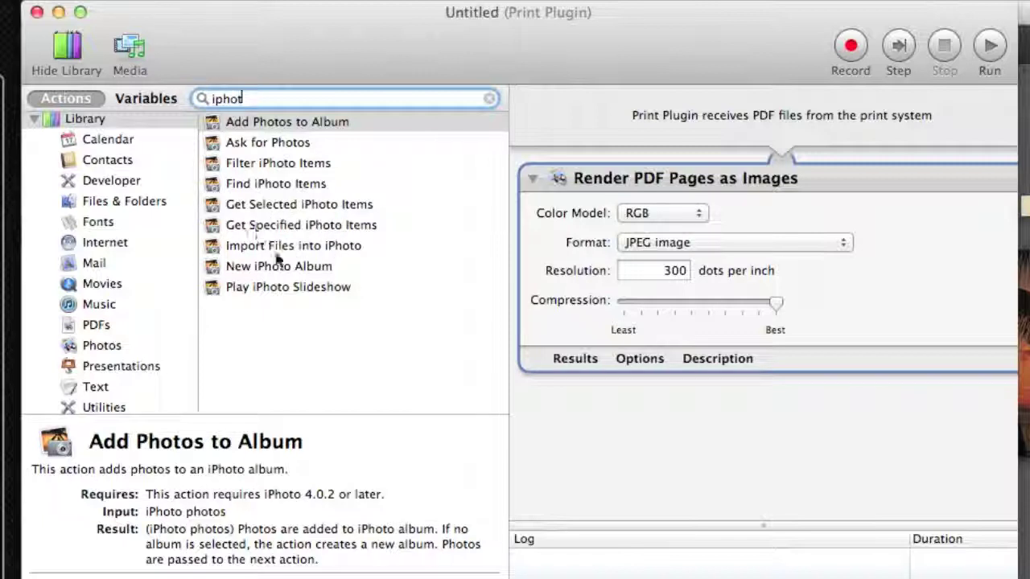
- Add the Import Files into iPhoto action after the rendering action and set its existing album to Photos
click(262, 253)
drag(215, 251, 744, 421)
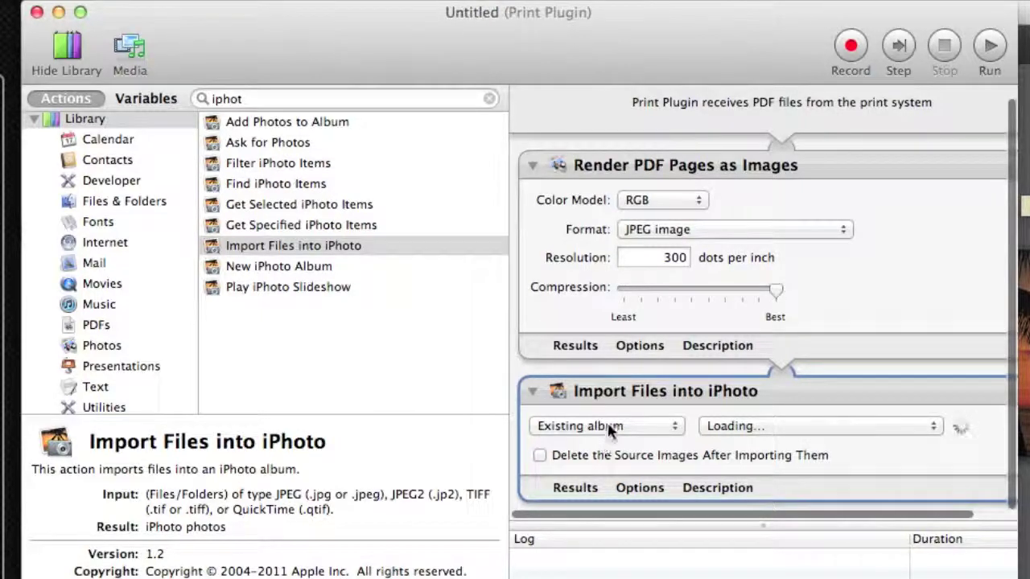
click(930, 432)
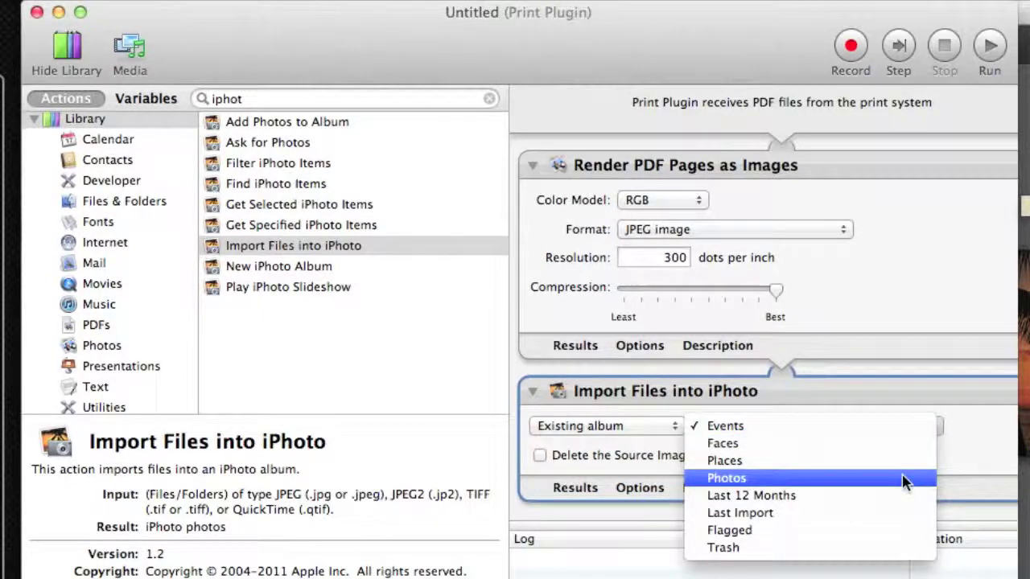
click(902, 478)
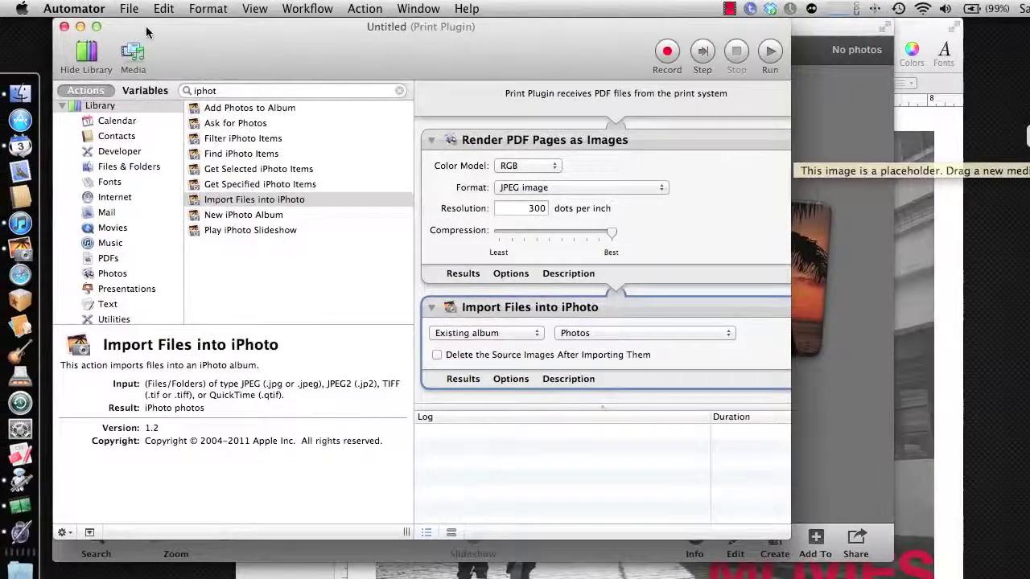
- Save the print plugin as "Send PDF to iPhoto" and quit Automator
click(132, 10)
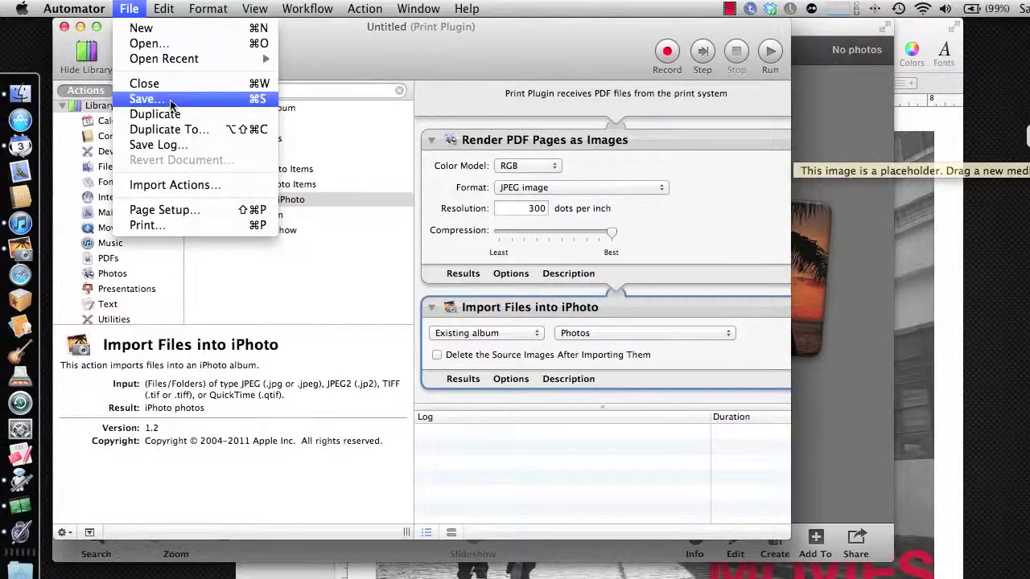
click(242, 99)
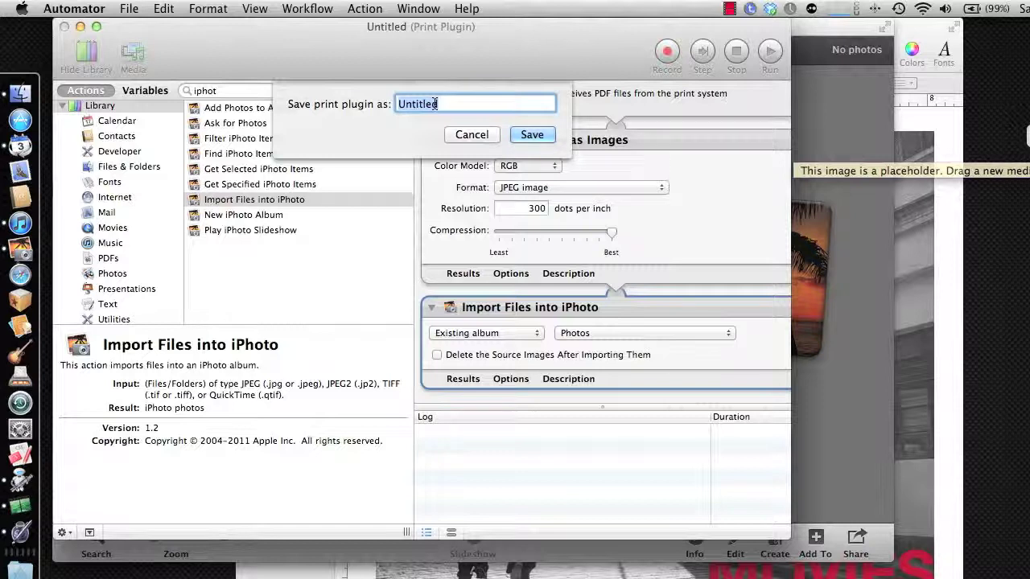
text(Send)
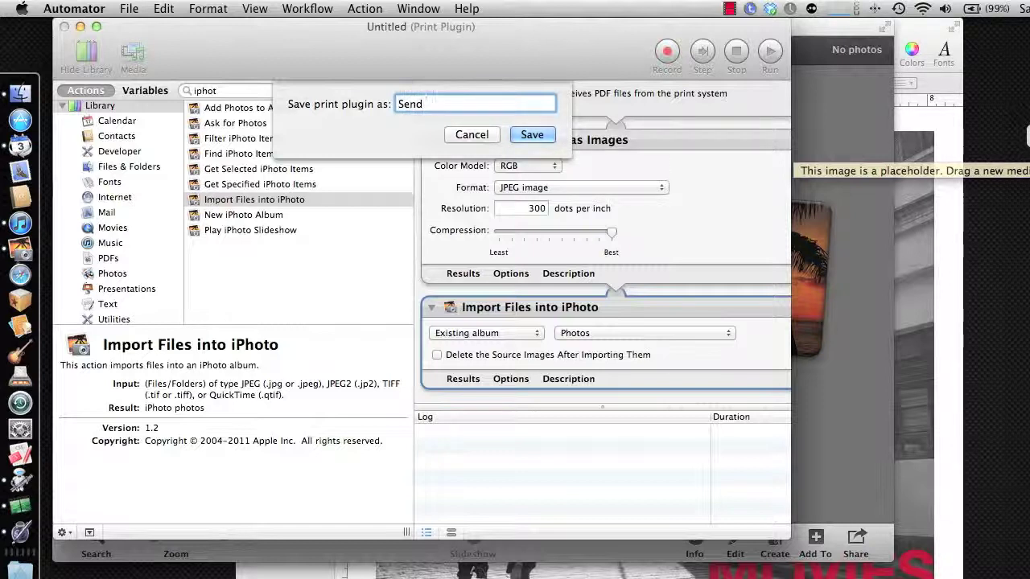
text( PDF to Iphoto)
key(BackSpace)
key(BackSpace)
key(BackSpace)
key(BackSpace)
key(BackSpace)
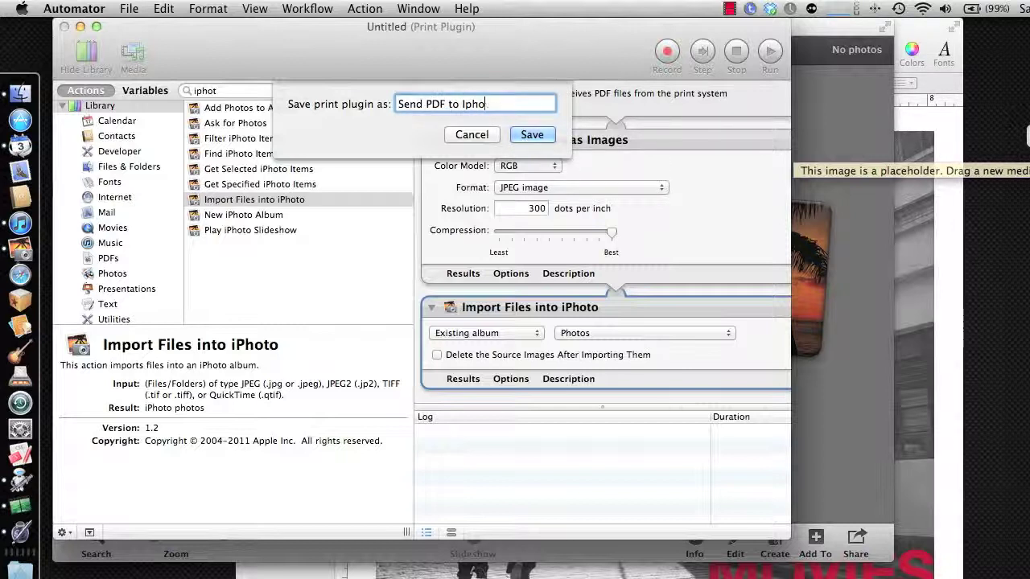
key(BackSpace)
text(iPhoto)
click(532, 135)
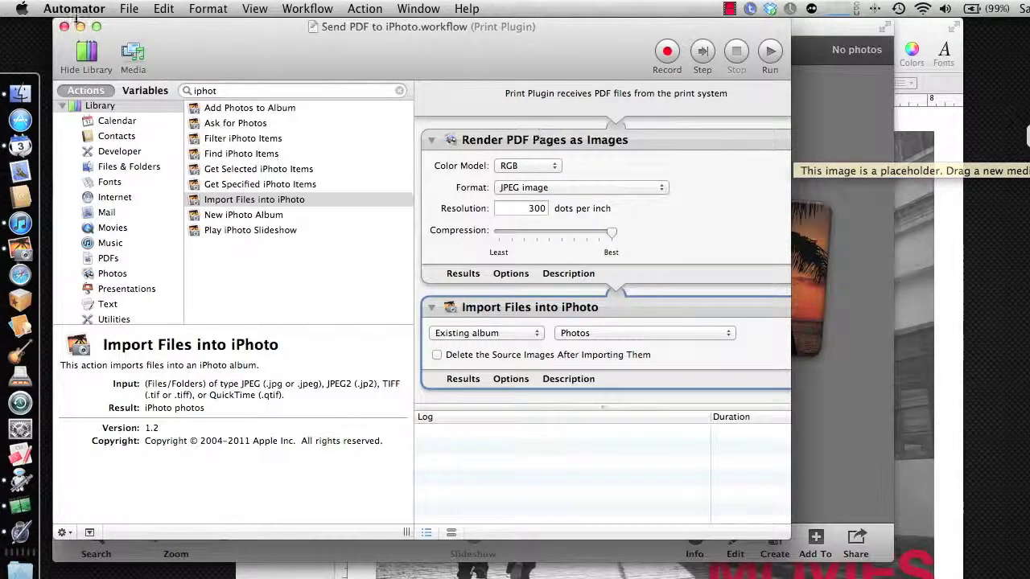
click(98, 8)
click(115, 187)
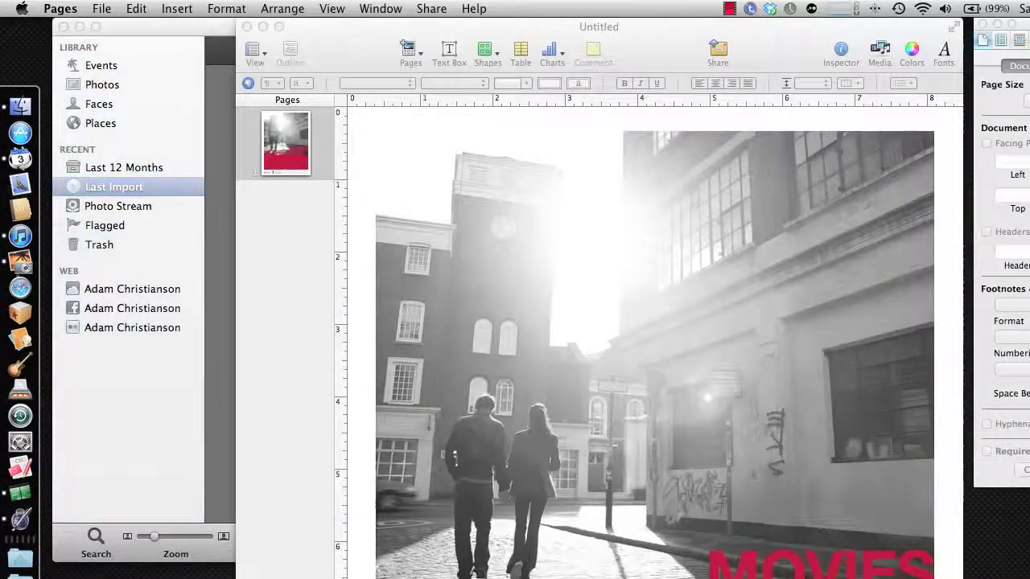
- Switch to Pages and send the poster through the print dialog with the Send PDF to iPhoto plugin
click(506, 265)
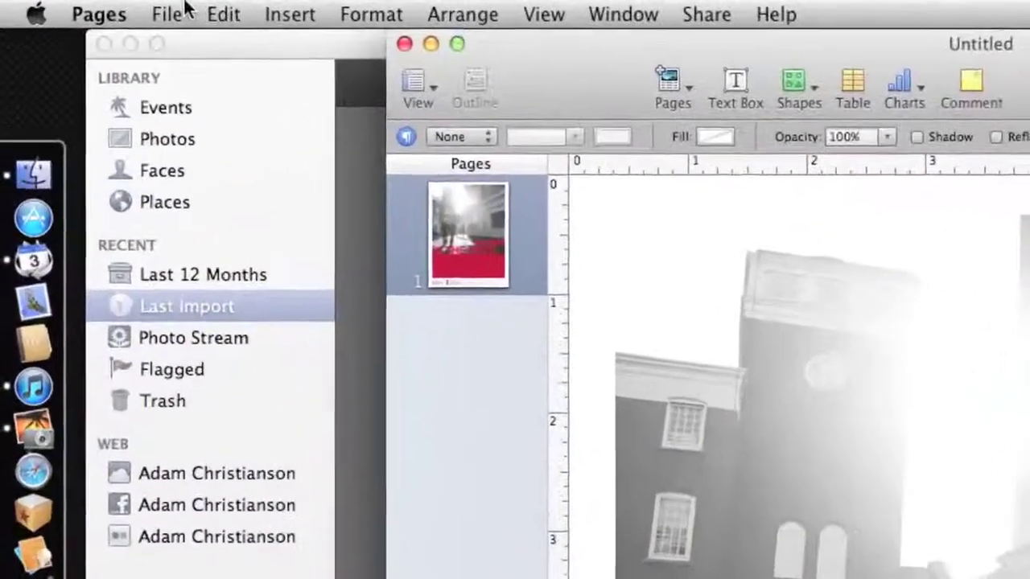
click(179, 8)
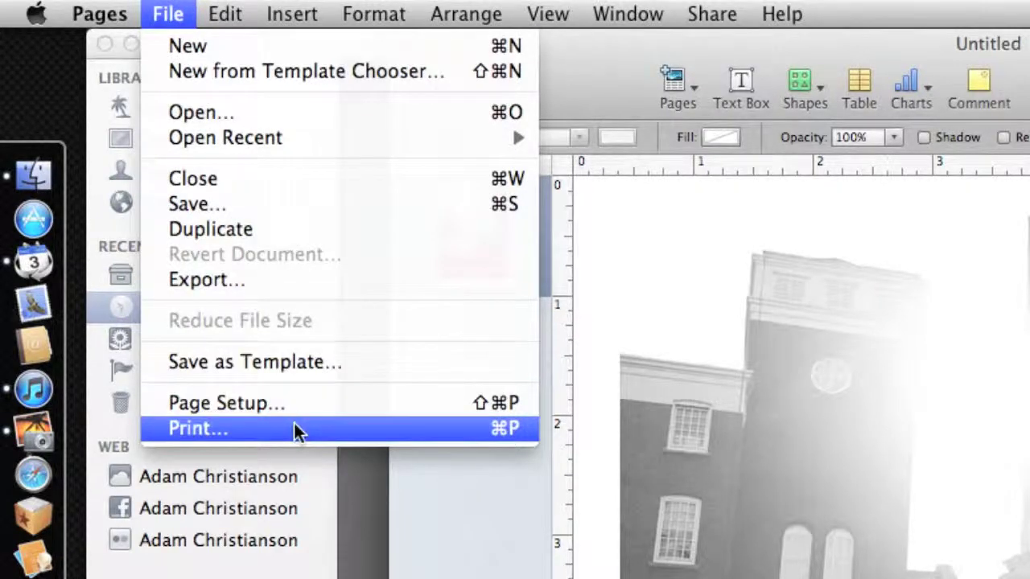
click(294, 427)
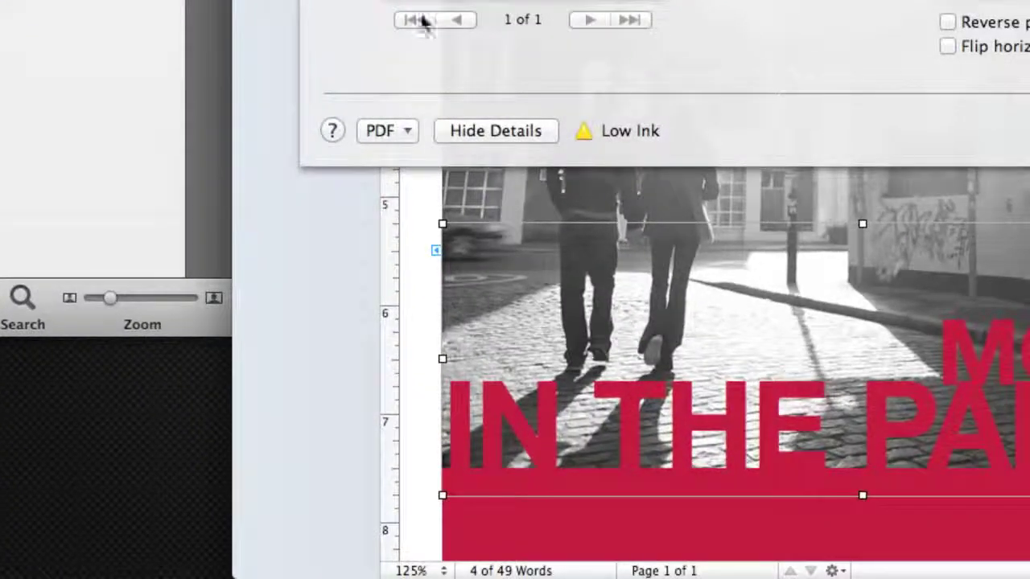
click(407, 129)
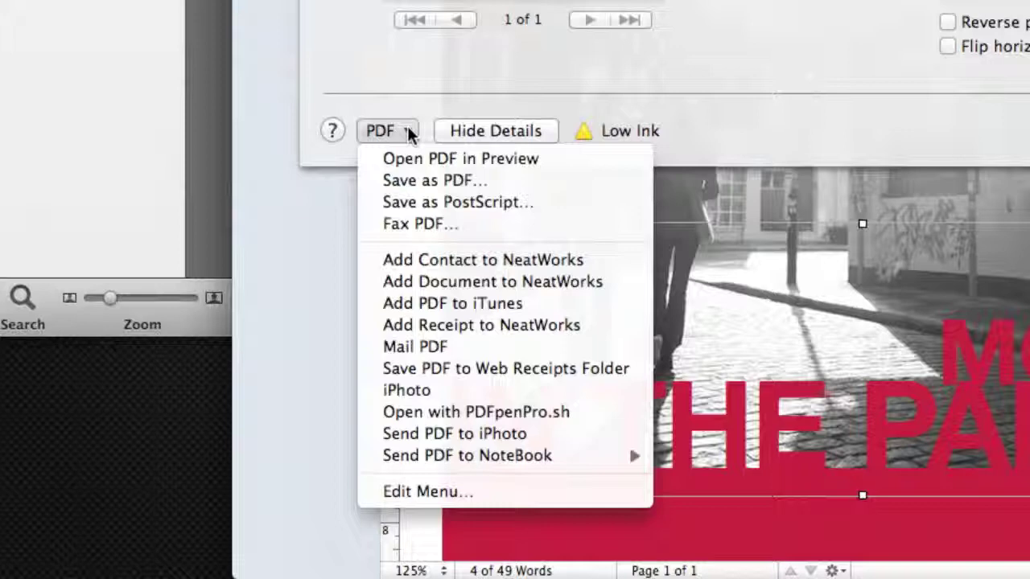
click(476, 434)
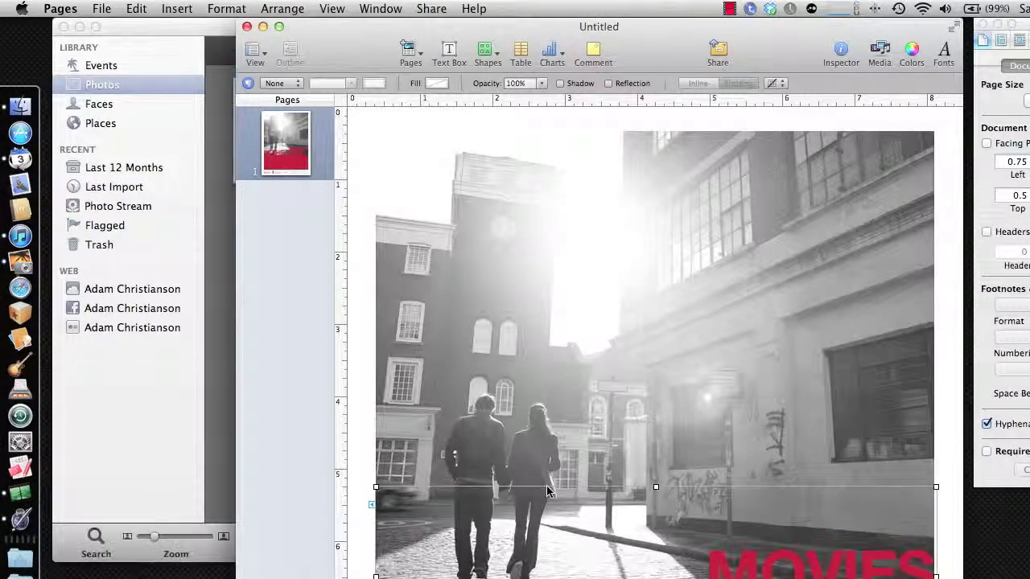
- Switch to iPhoto, view the imported poster image at full size and return to the photo library
click(222, 302)
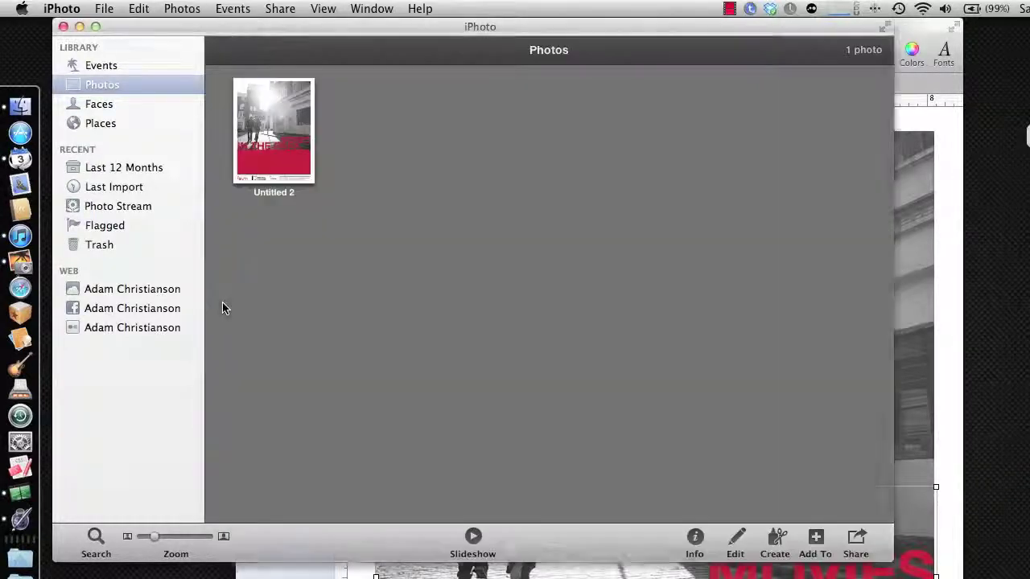
click(291, 161)
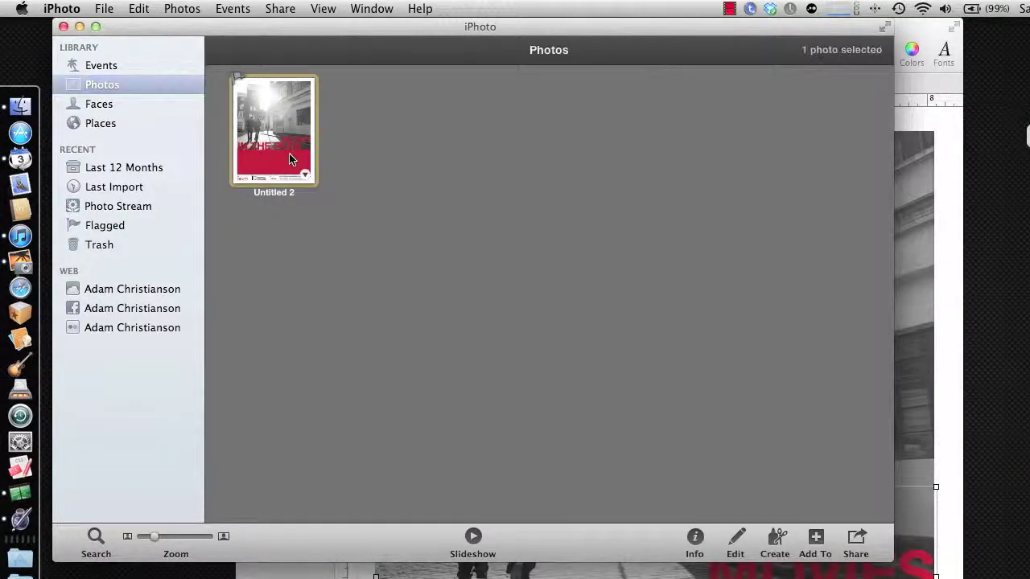
double_click(291, 158)
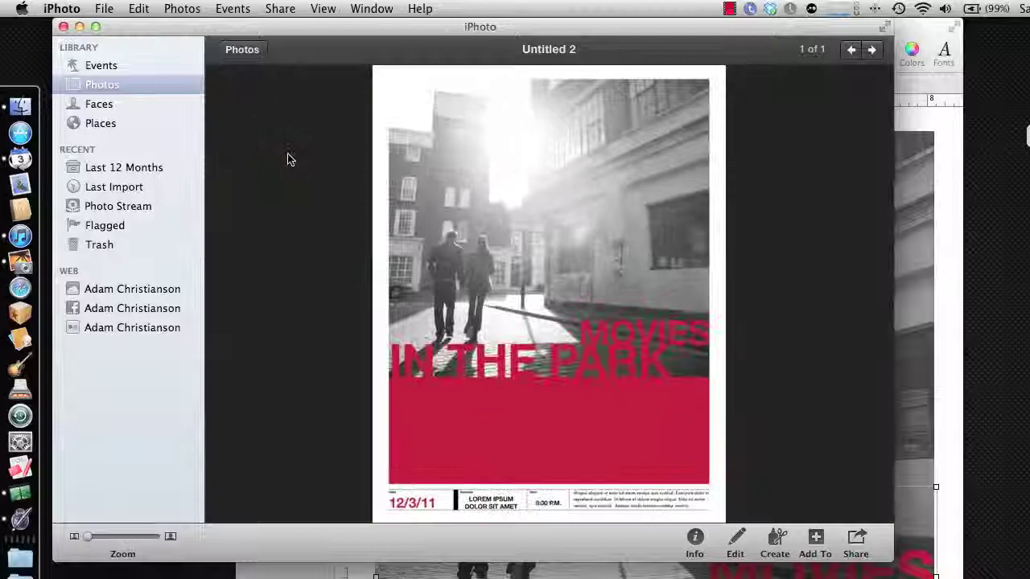
double_click(603, 396)
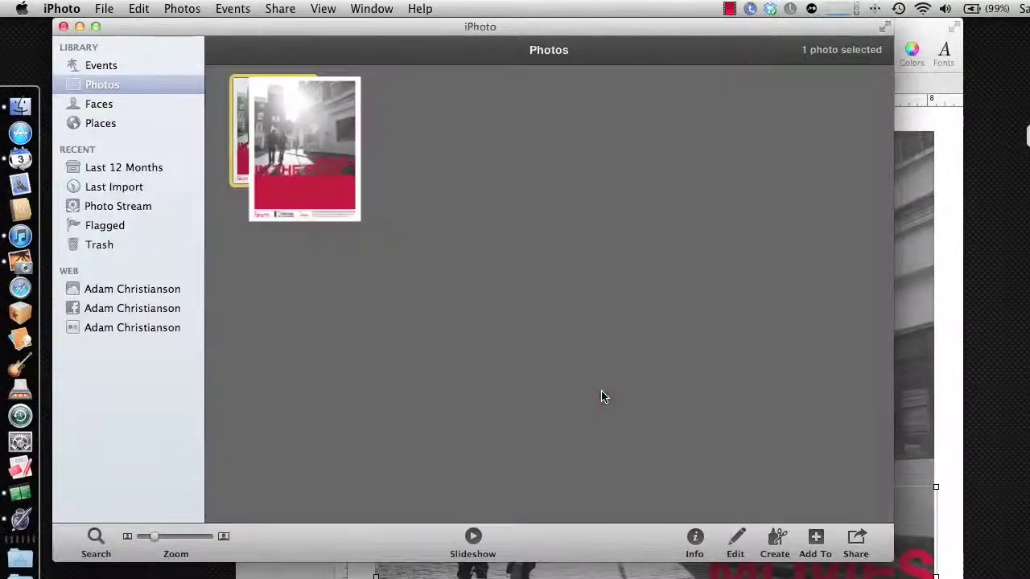
- Open the imported poster for editing and examine its rendering quality up close around the title lettering
mouse_move(159, 535)
mouse_down()
mouse_move(206, 535)
mouse_move(179, 537)
mouse_up()
click(734, 545)
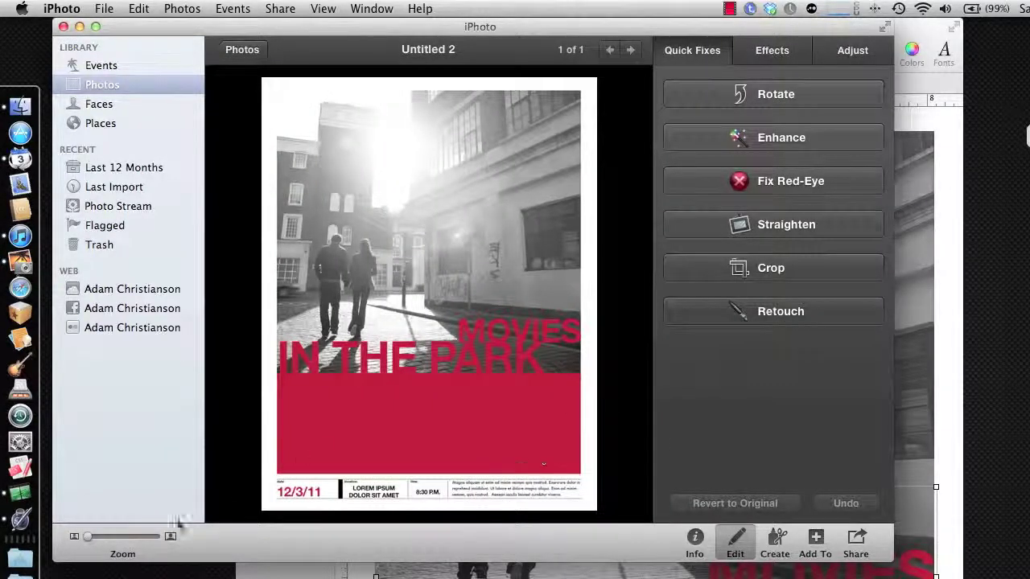
drag(88, 537, 125, 535)
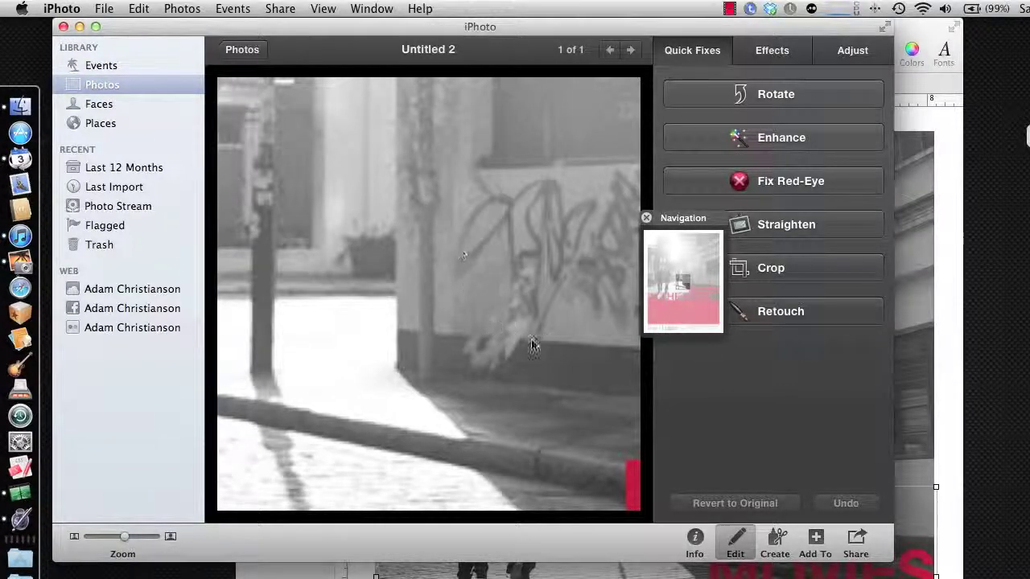
scroll(494, 416, down, 10)
mouse_move(689, 288)
mouse_down()
mouse_move(661, 298)
mouse_move(680, 295)
mouse_up()
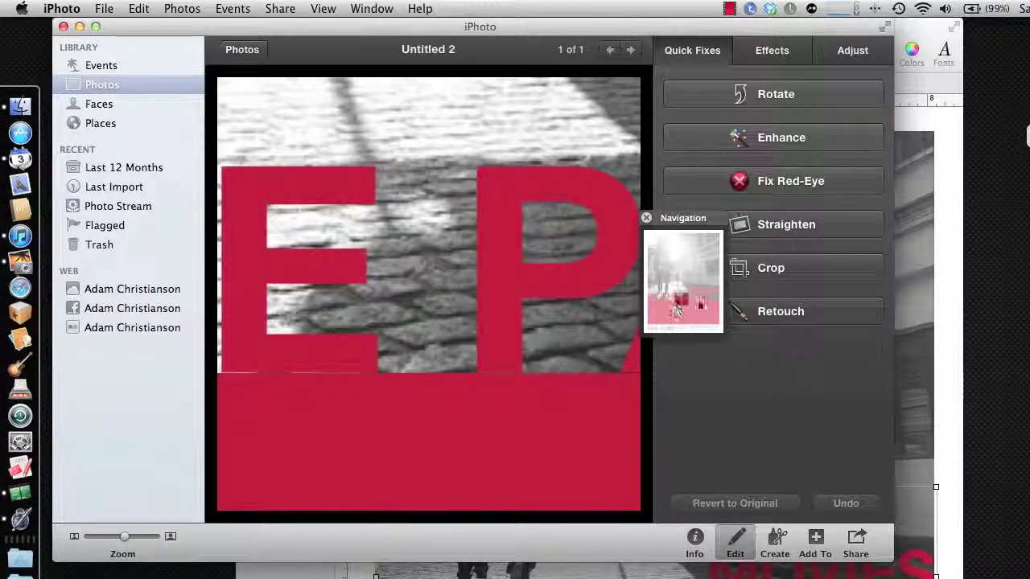
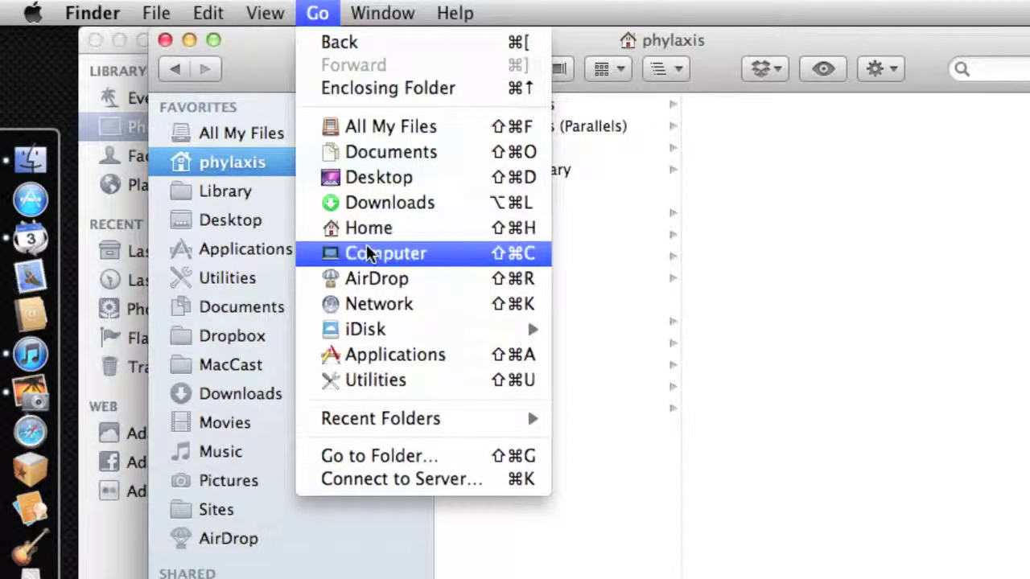
- Open the user's hidden Library folder in Finder and show the contents of its PDF Services folder
key(alt)
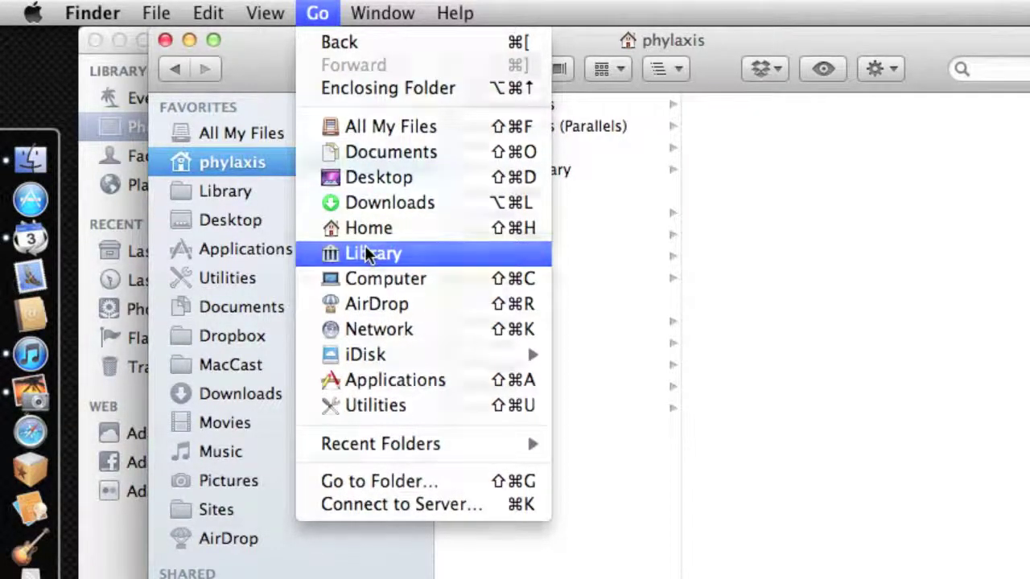
click(366, 249)
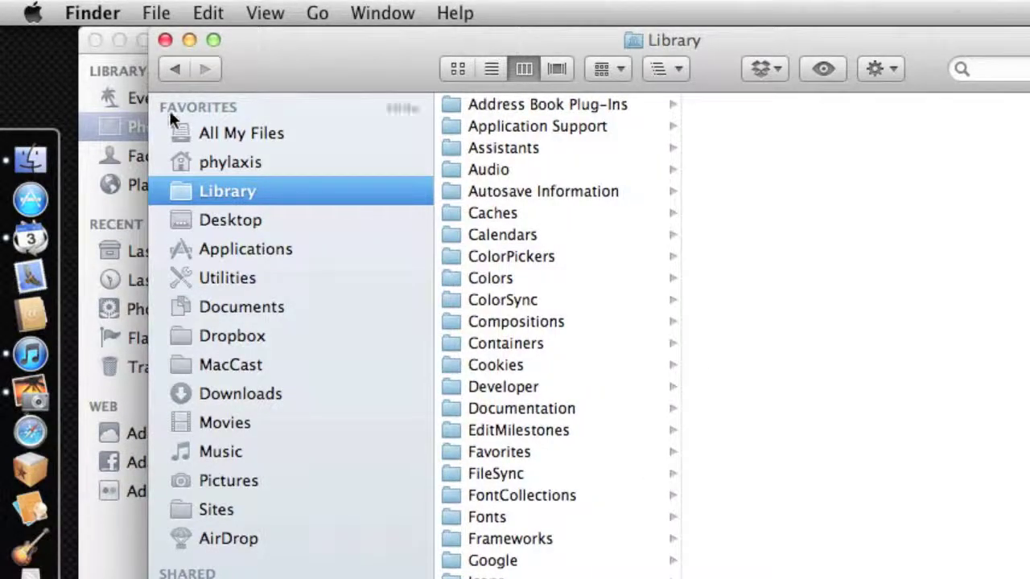
click(324, 172)
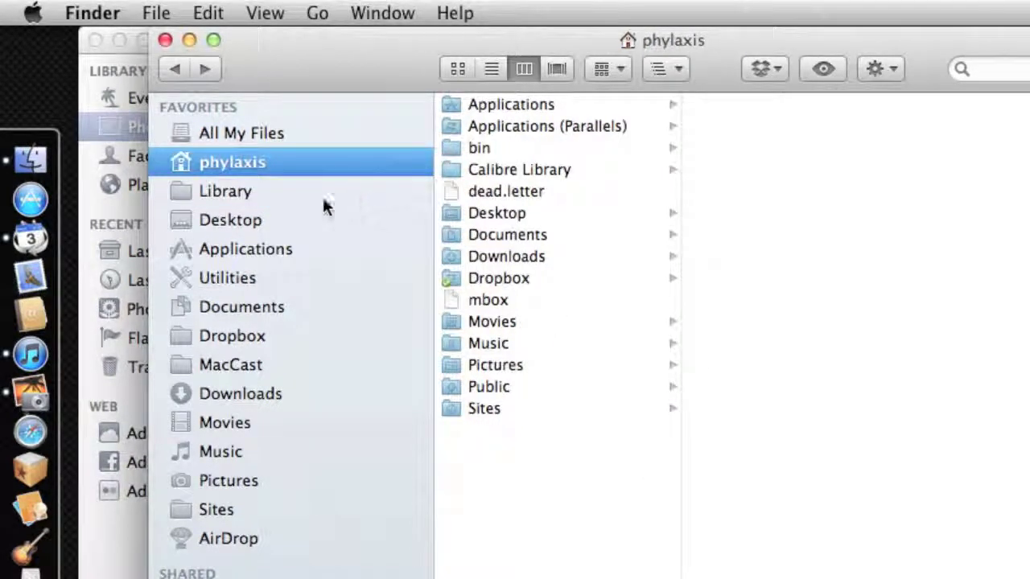
click(253, 191)
scroll(579, 449, down, 5)
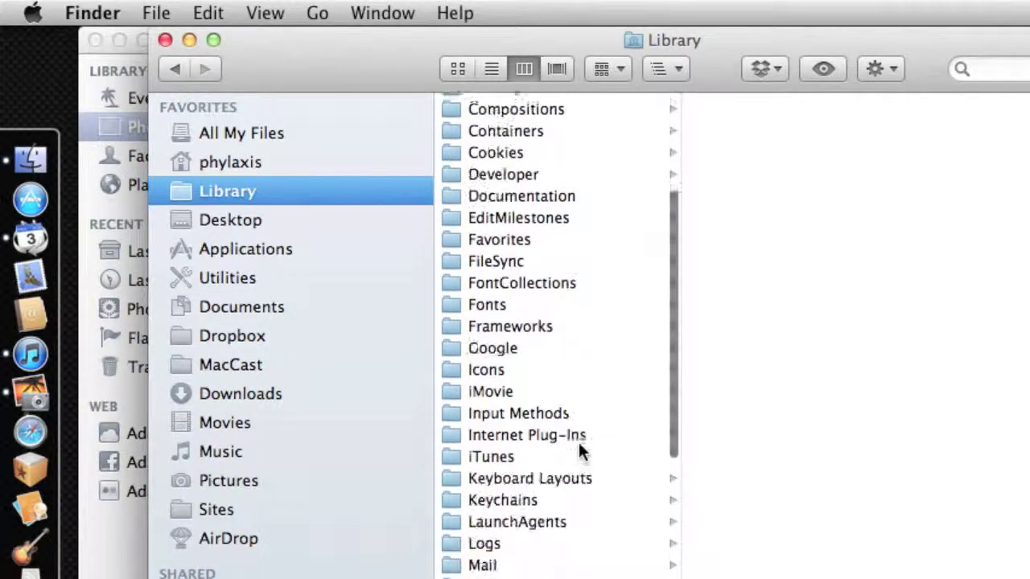
scroll(574, 490, down, 5)
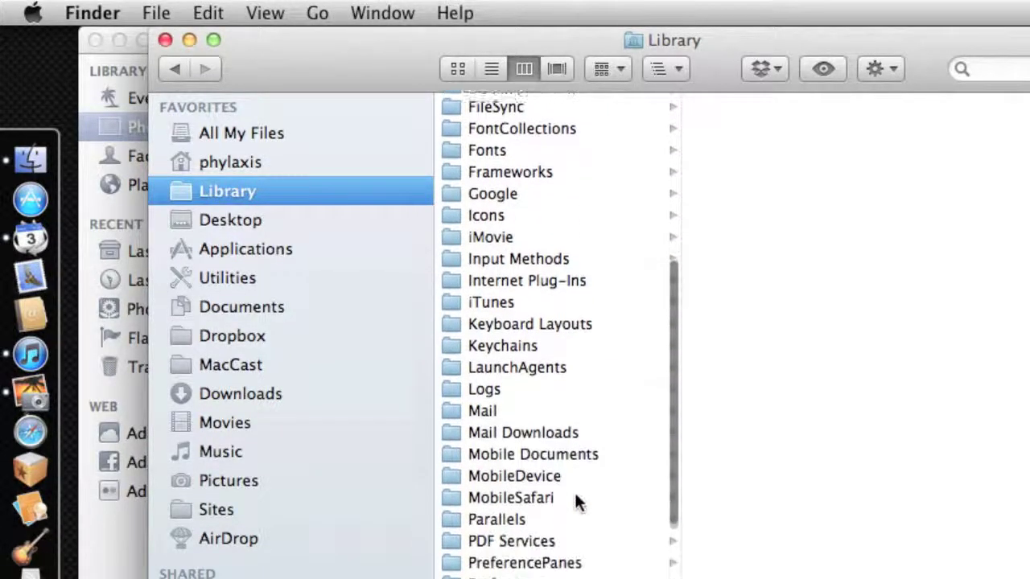
click(499, 527)
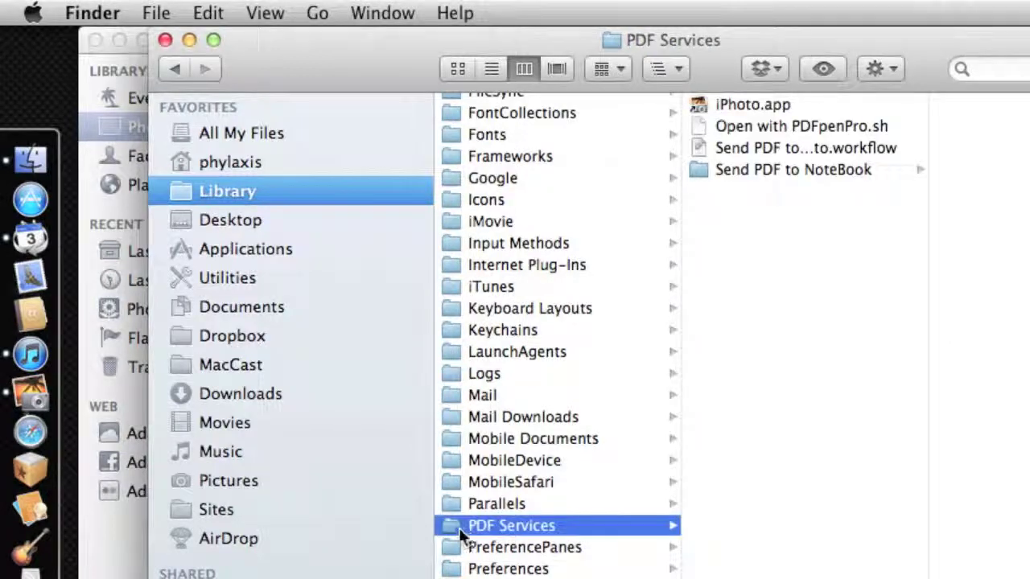
- Delete iPhoto.app from the PDF Services folder
click(740, 104)
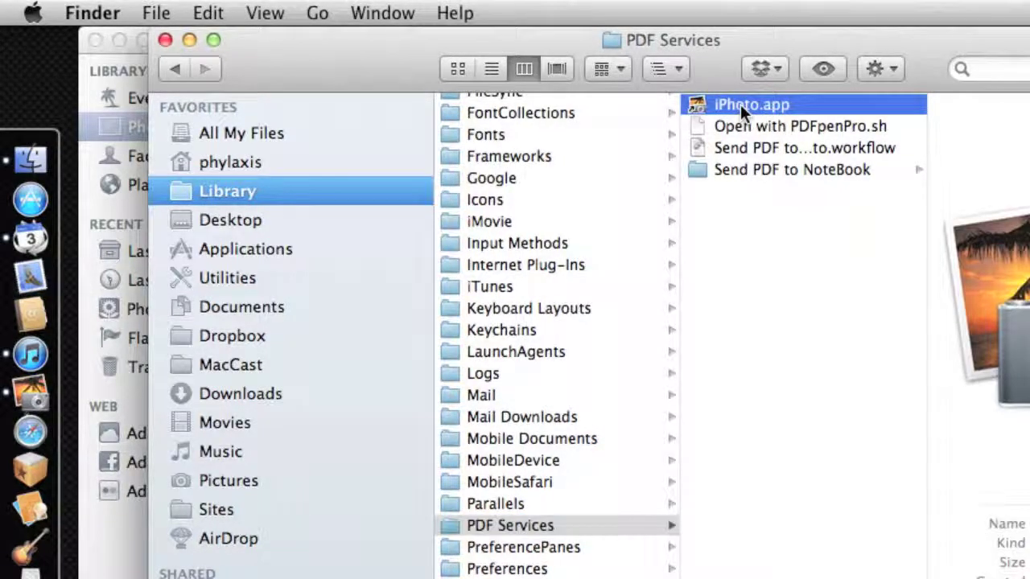
right_click(741, 103)
click(786, 174)
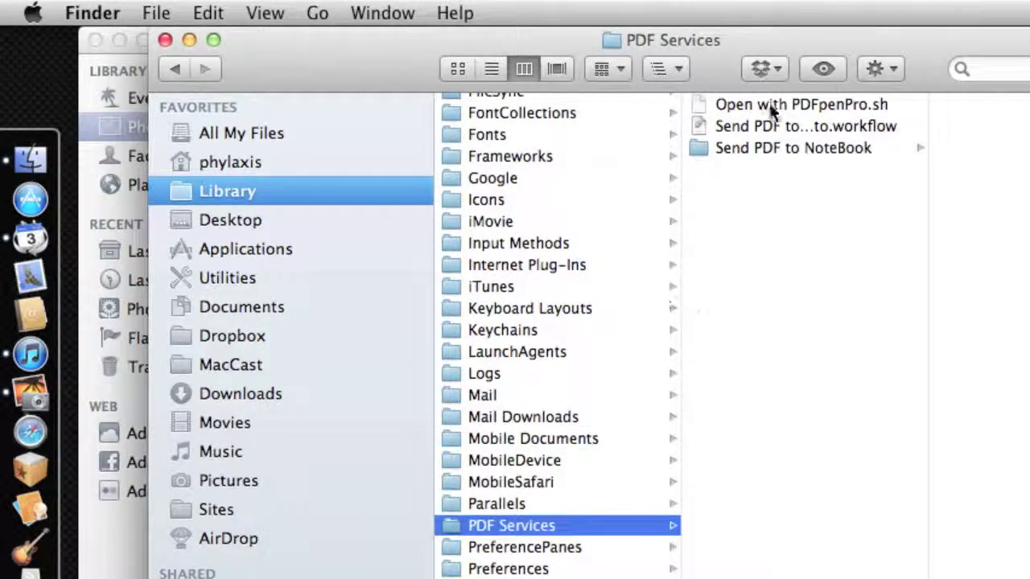
- Widen the PDF Services file column to fit the full name of Send PDF to iPhoto.workflow, and leave the file deselected
click(729, 125)
drag(923, 297, 1015, 288)
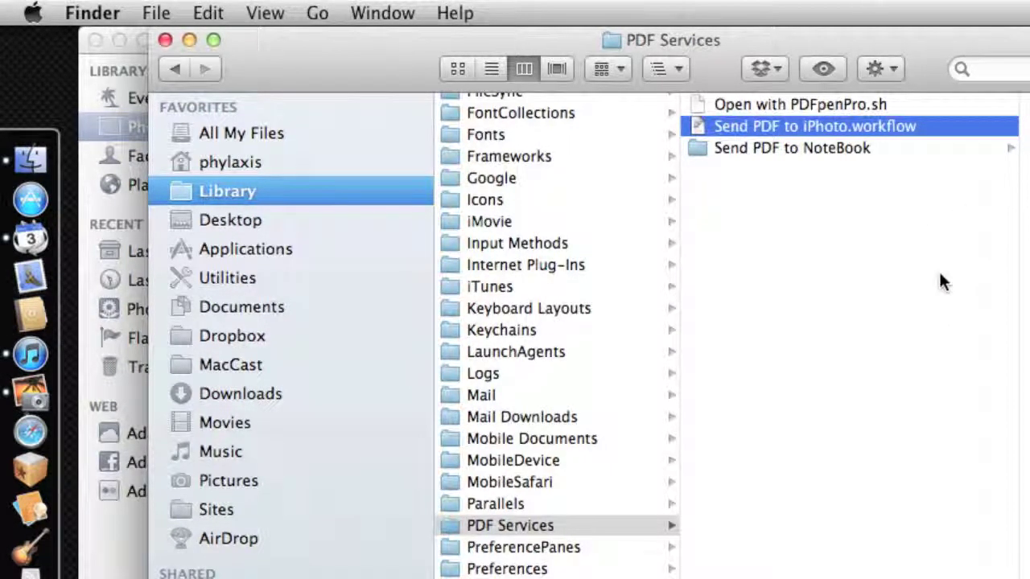
click(854, 305)
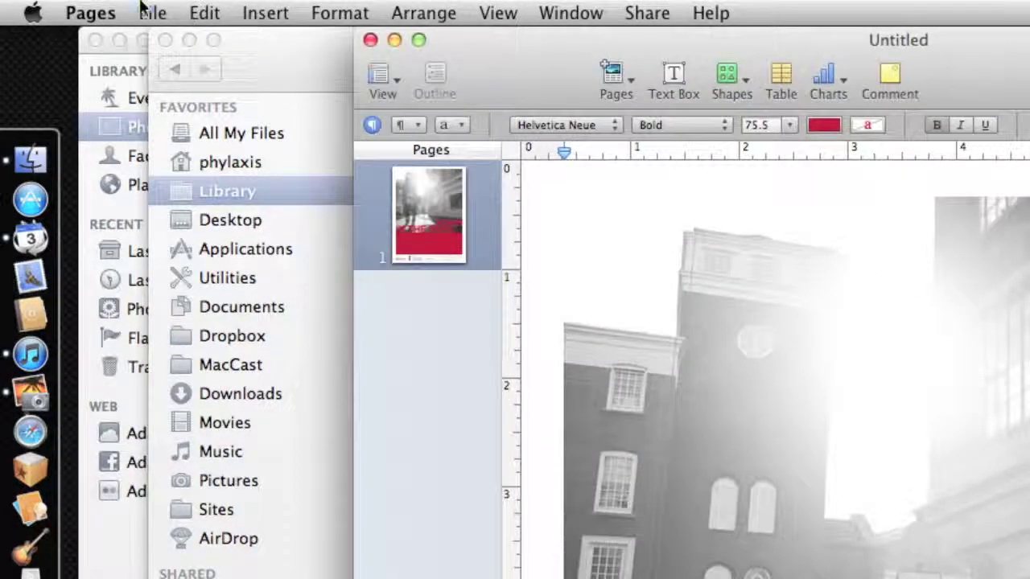
- Switch to Pages, check the PDF options offered in the poster's print dialog, and return to the PDF Services folder in Finder
click(152, 13)
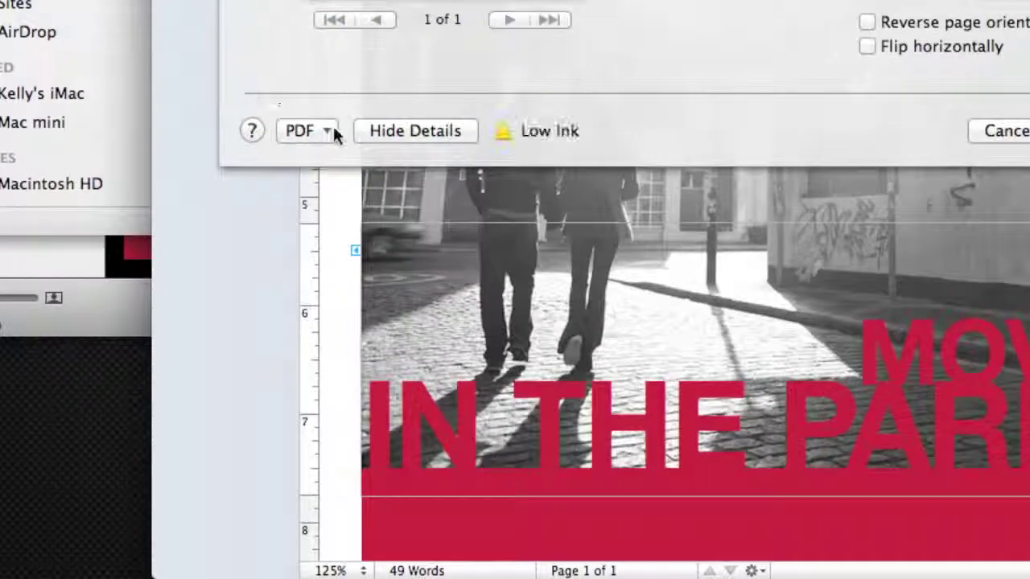
click(331, 132)
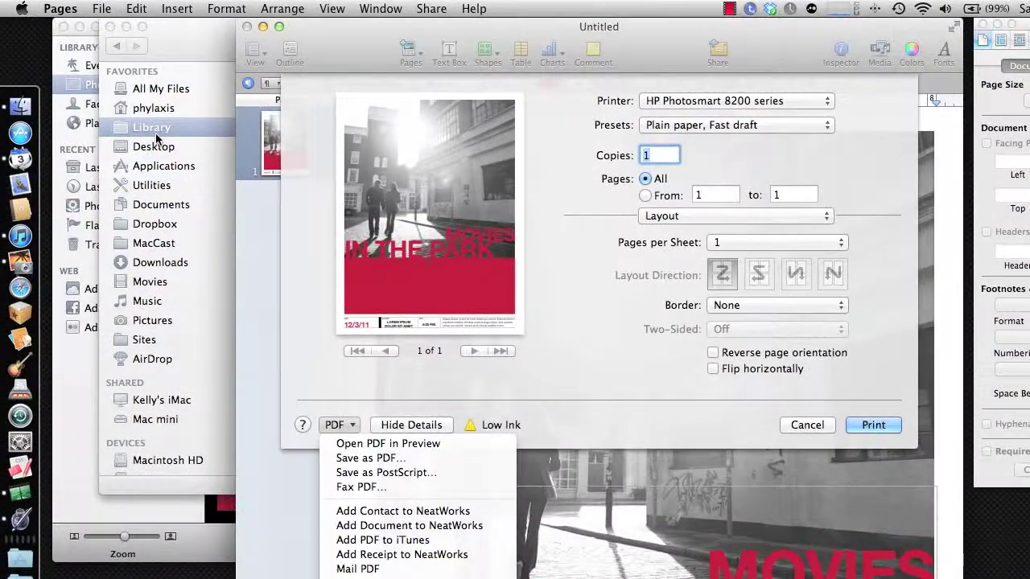
click(156, 135)
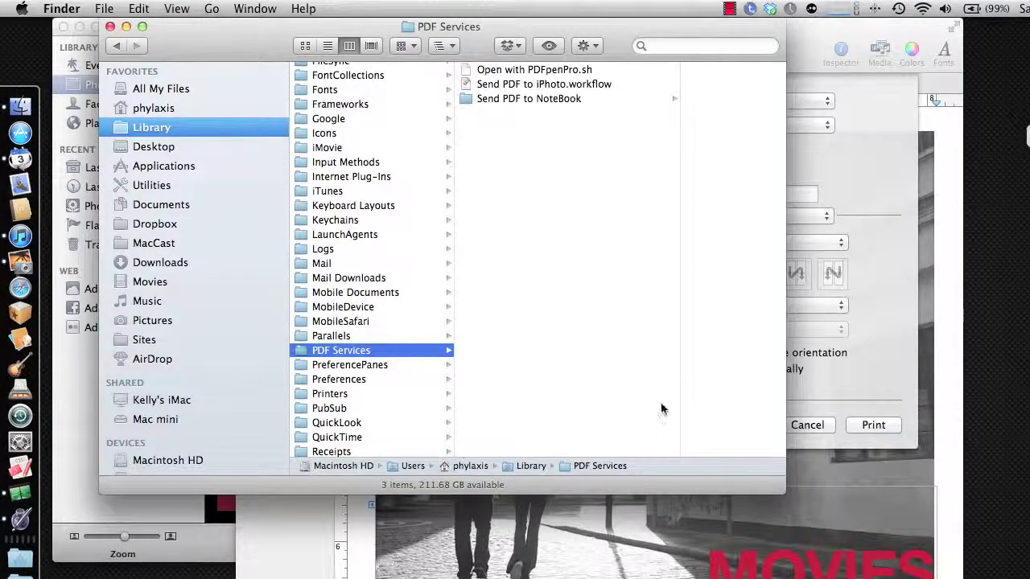
- Close the Finder window showing PDF Services and cancel the print dialog in Pages
click(110, 28)
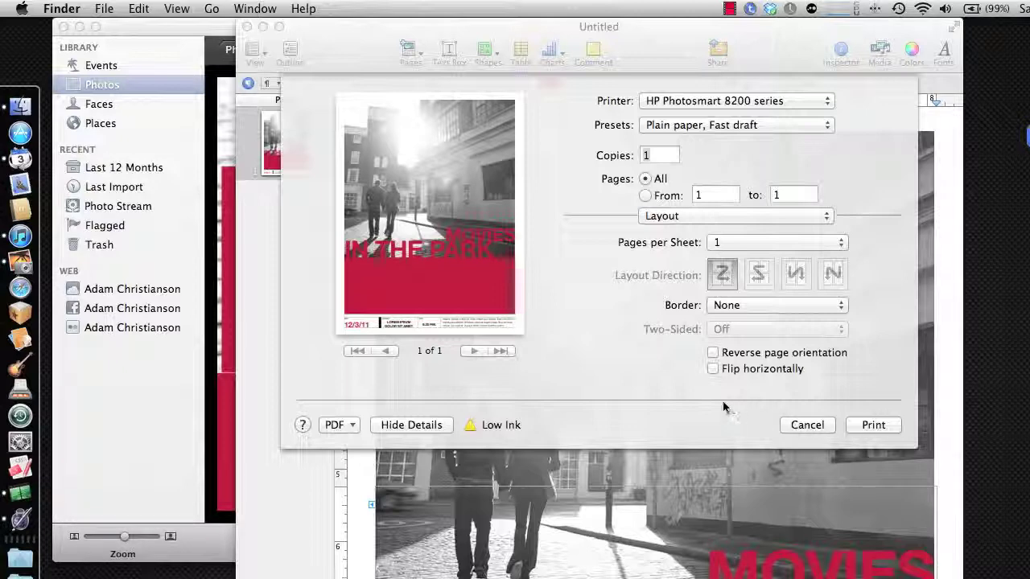
click(797, 425)
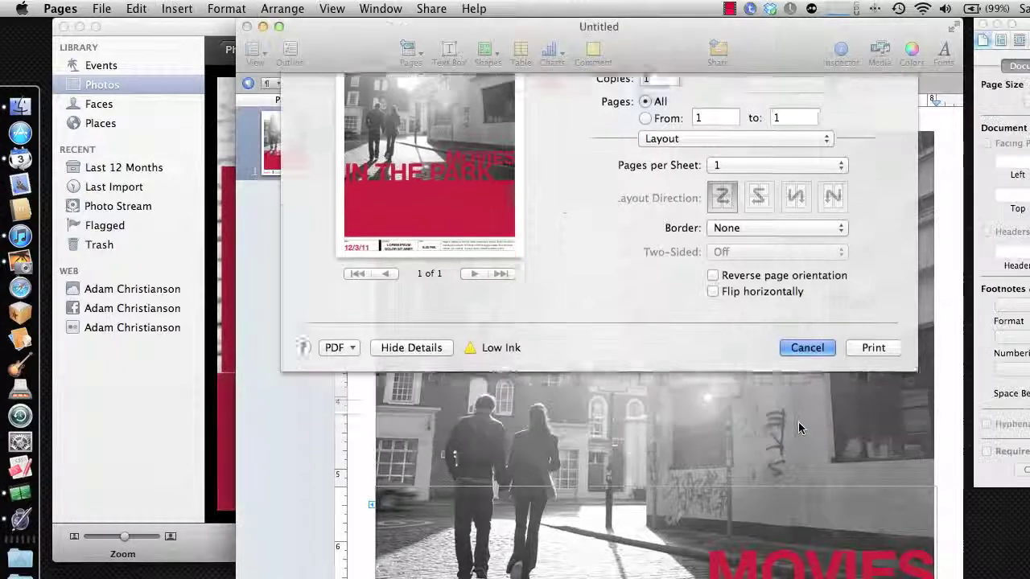